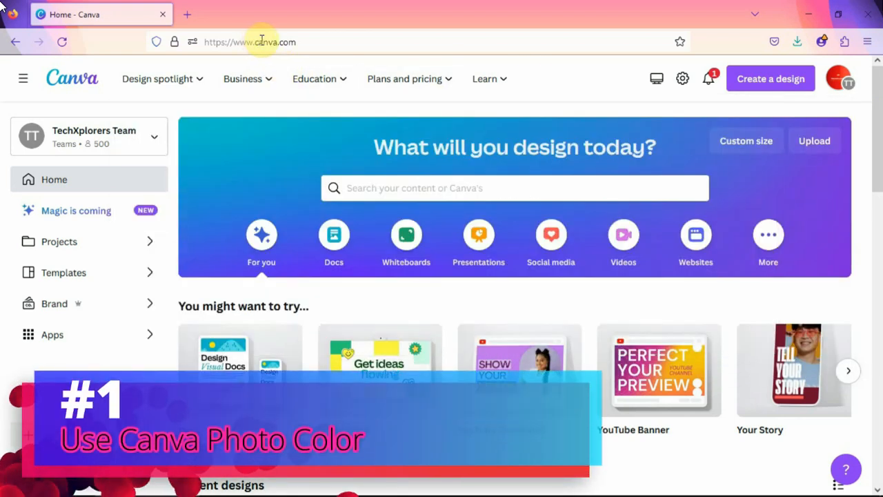
Step: Create a new blank design with the recent custom size 1414 × 2000 px
click(770, 141)
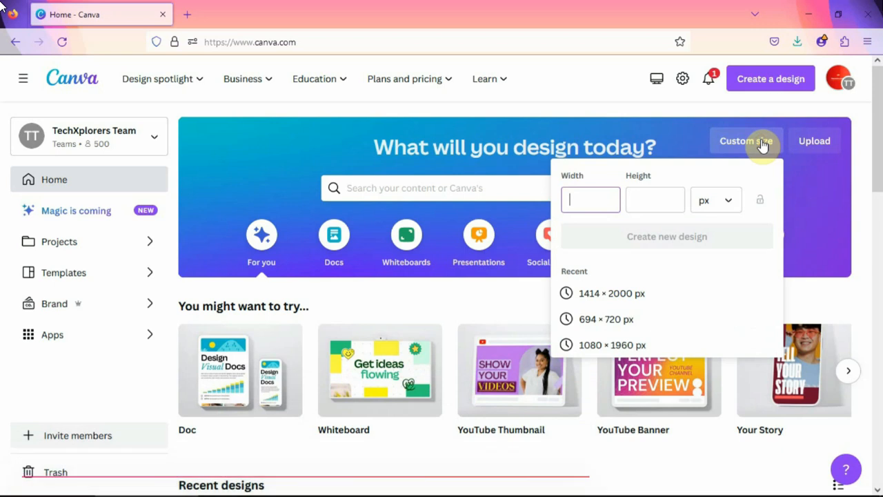
click(606, 293)
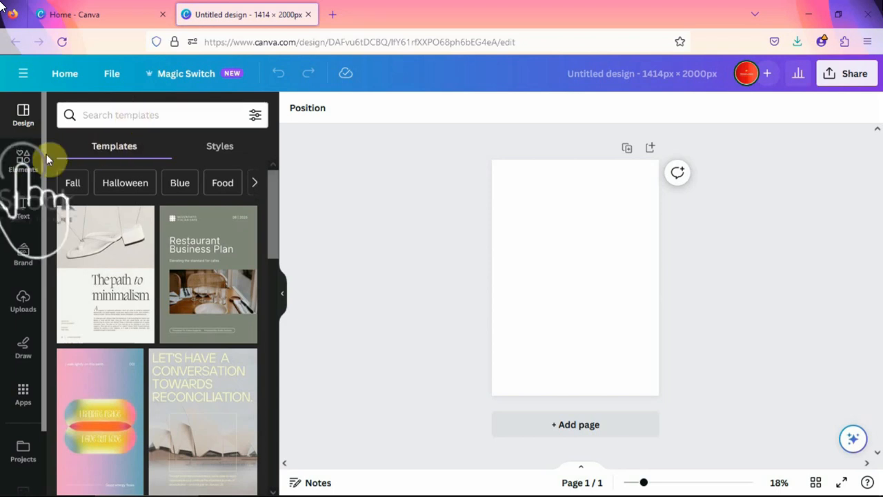
Step: Search the elements for "furniture", limit the results to photos, and add the dark showroom photo with beige sofas to the page
click(23, 161)
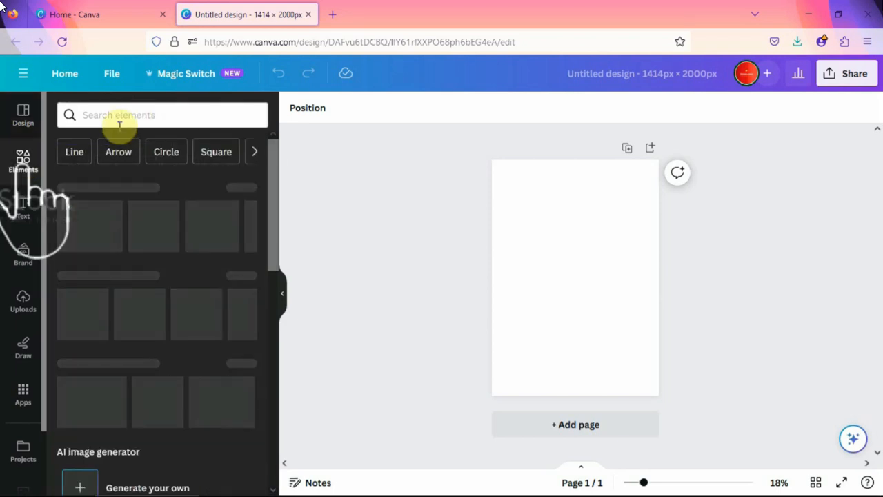
click(138, 118)
text(furniture)
key(Return)
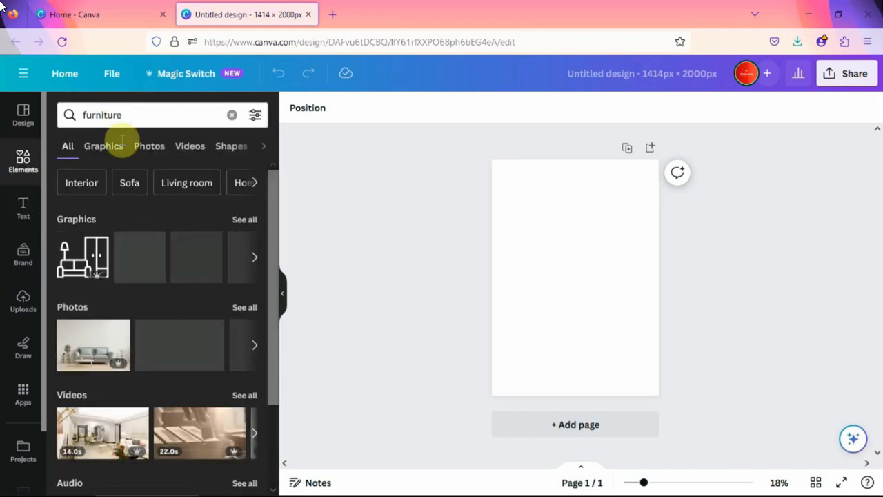
click(102, 145)
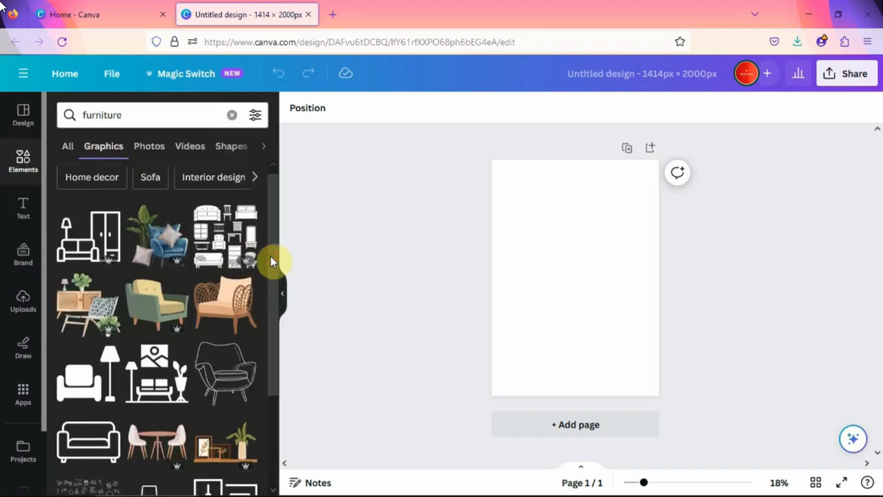
click(149, 146)
drag(270, 227, 272, 263)
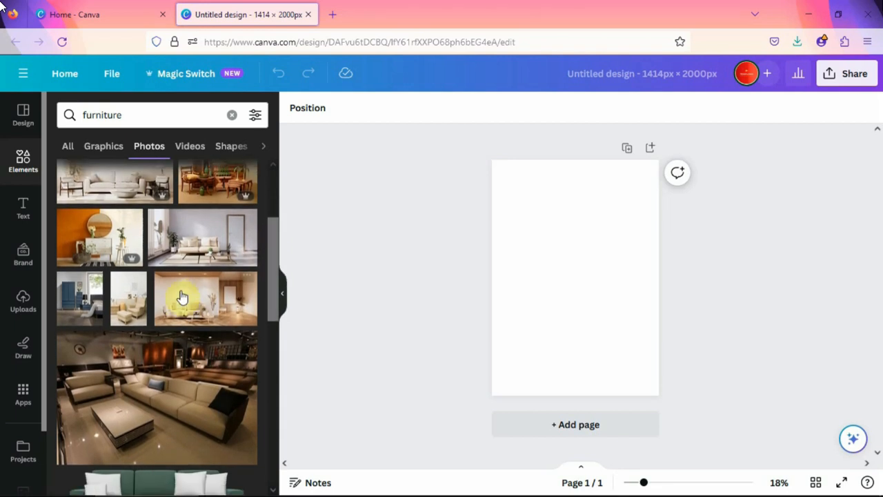
click(142, 393)
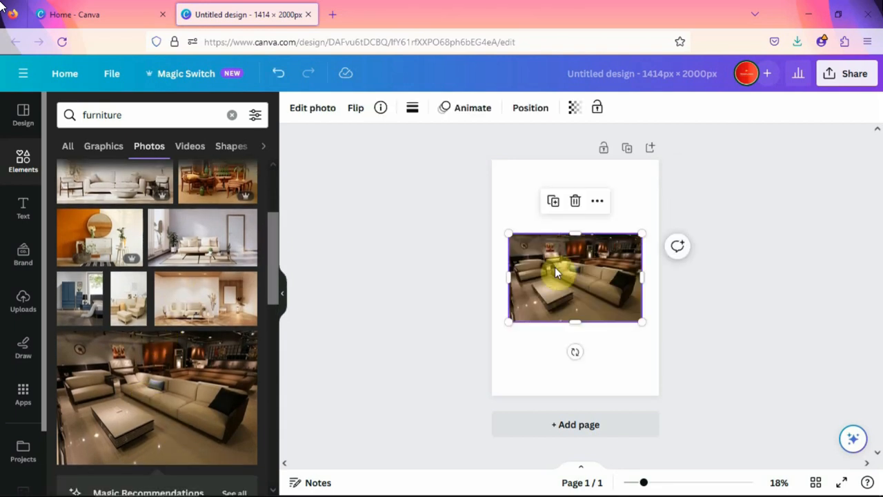
Step: Enlarge the sofa showroom photo so it reaches past the page's right edge, and deselect it
drag(641, 233, 674, 211)
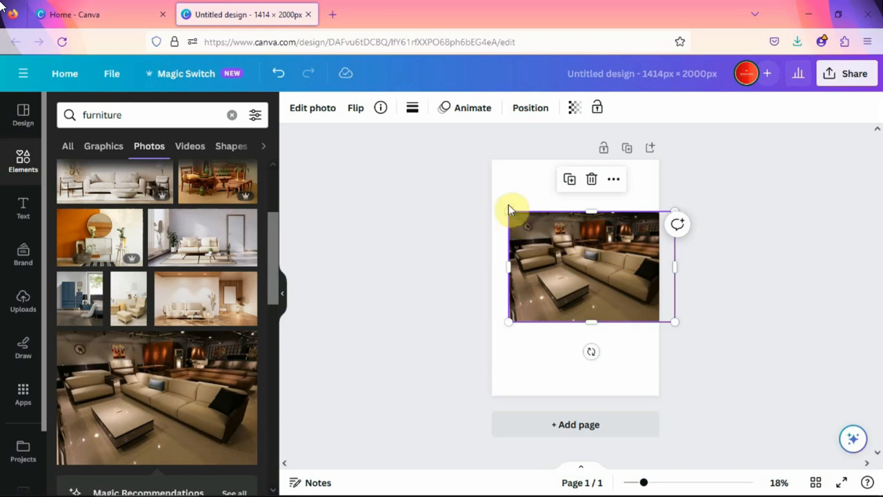
drag(507, 210, 498, 207)
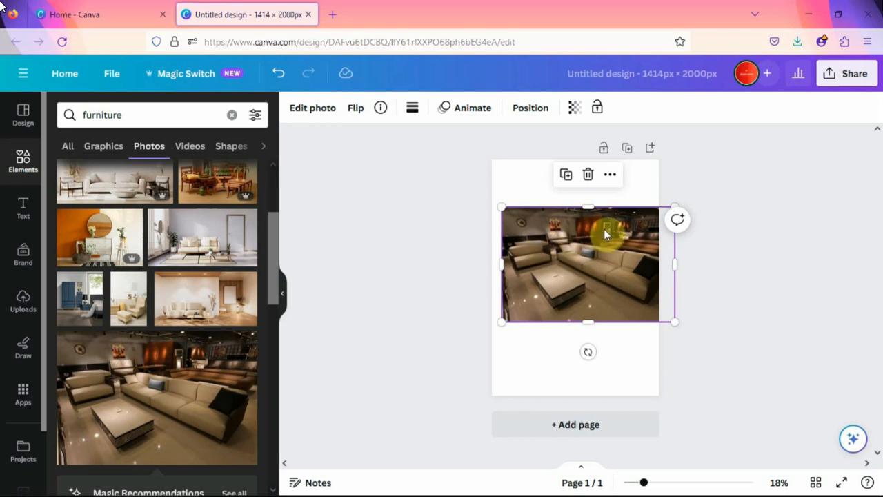
click(711, 182)
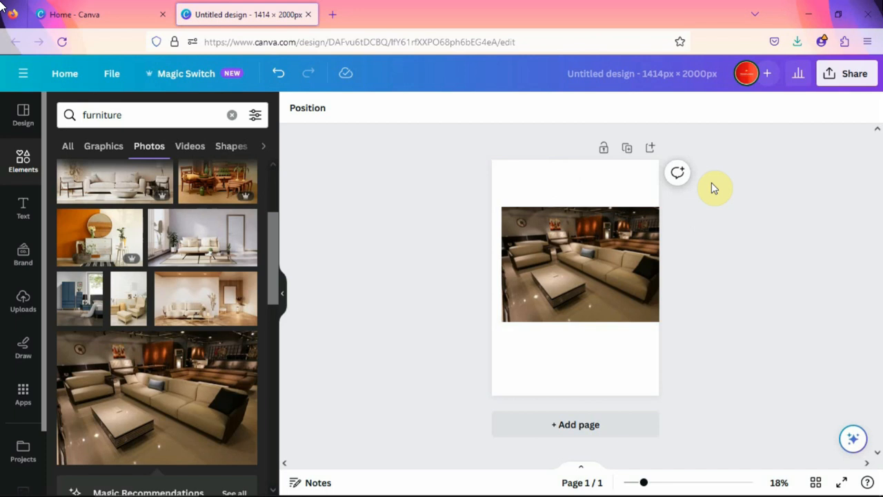
Step: Add a default heading text to the page and place it directly below the sofa photo
click(24, 215)
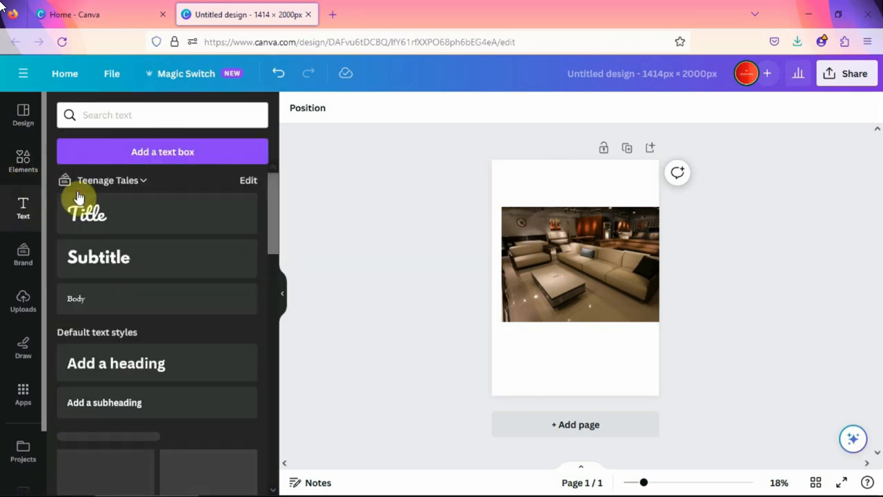
click(127, 348)
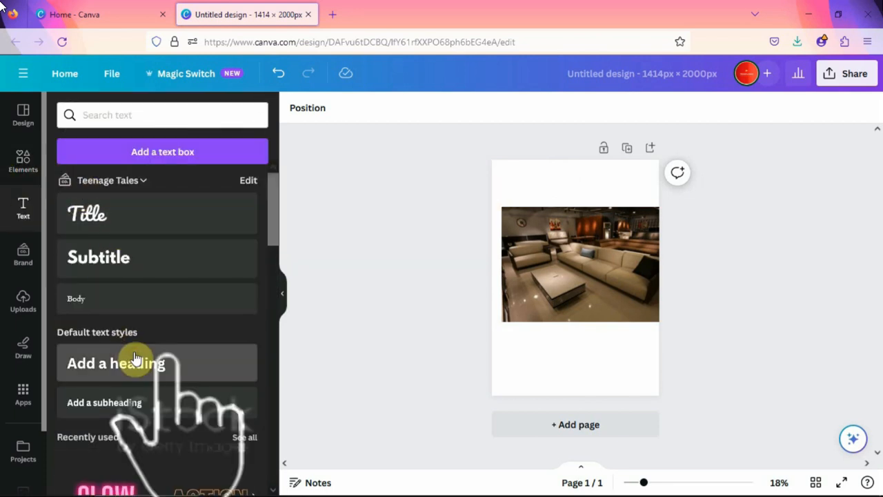
drag(641, 268, 650, 266)
drag(592, 324, 587, 372)
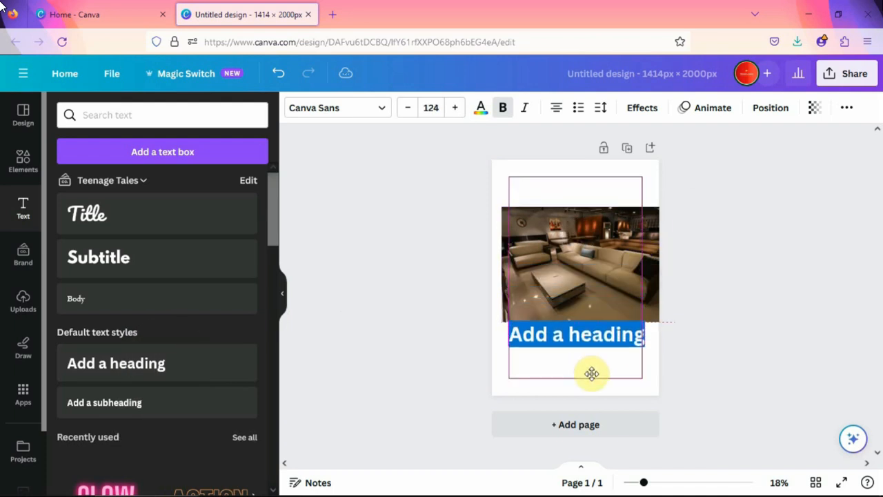
Step: Color the heading with the dark brown swatch from the photo colors, trying the near-black swatch first
click(485, 107)
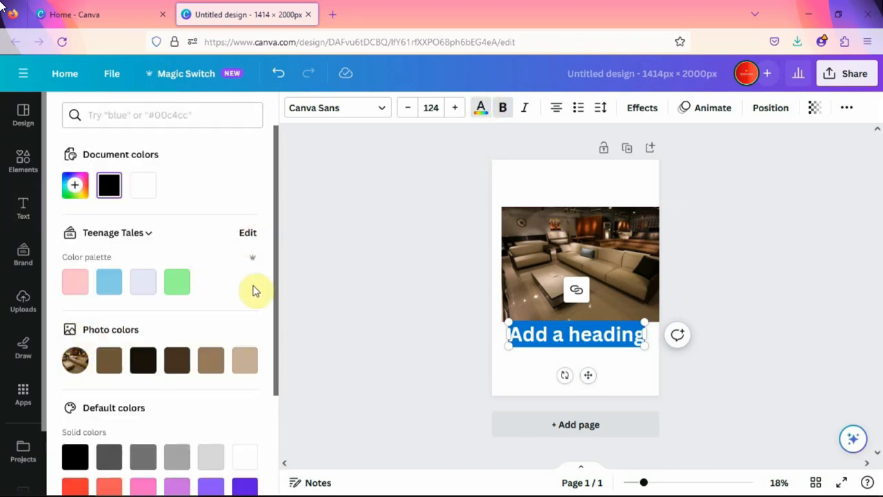
scroll(277, 300, down, 1)
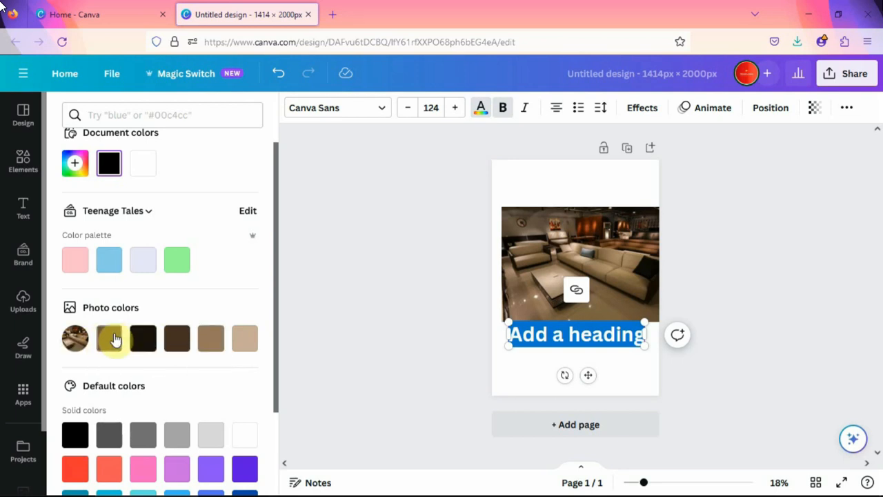
click(144, 342)
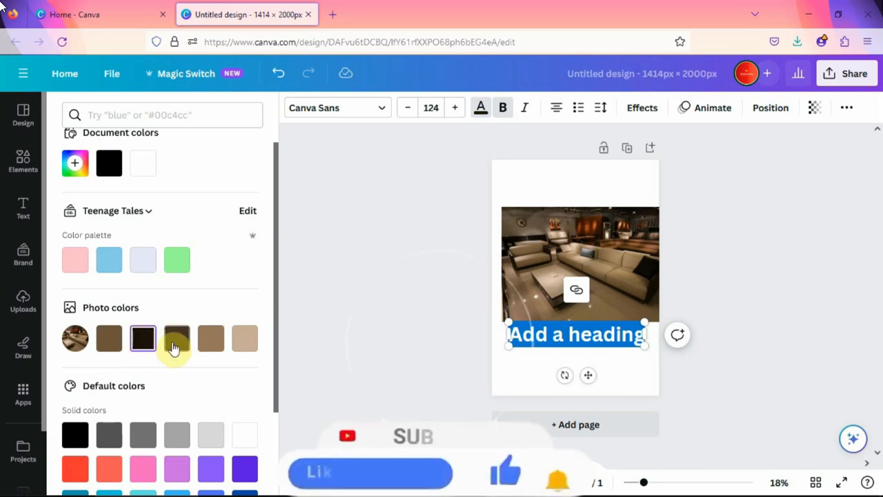
click(177, 341)
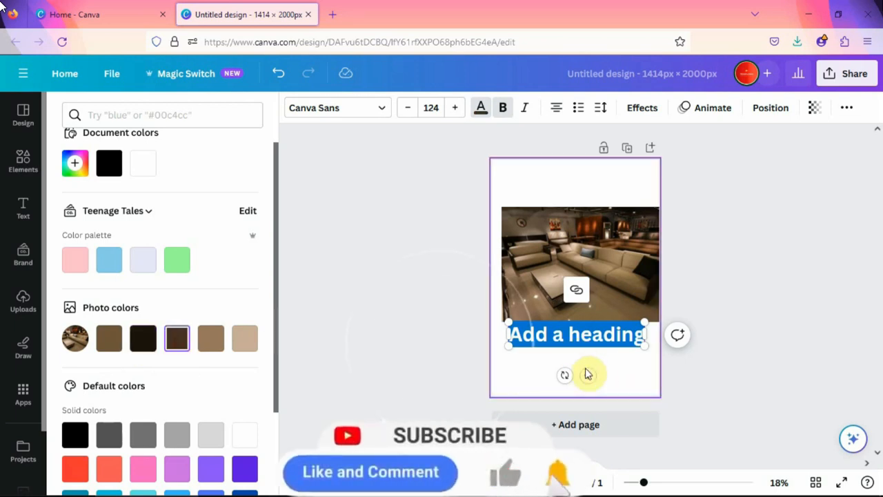
Step: Preview the heading on top of the sofa photo, and move it back directly below the photo, centered on the page
drag(586, 370, 587, 319)
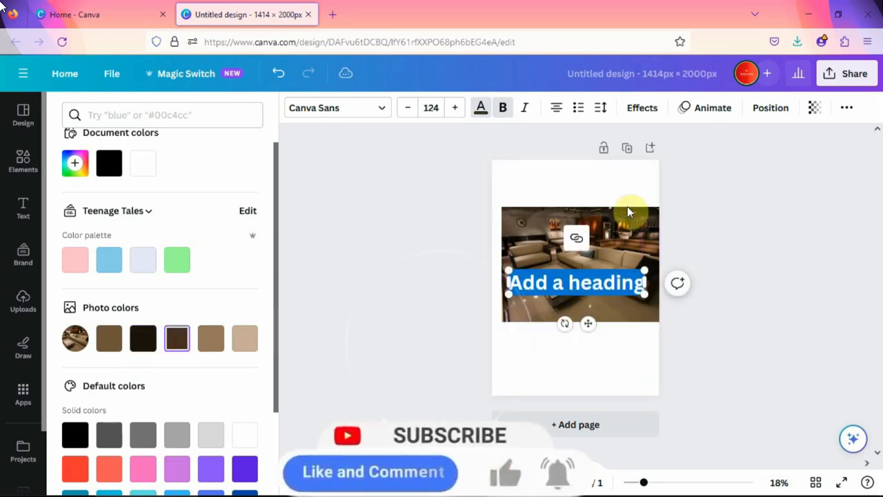
click(583, 189)
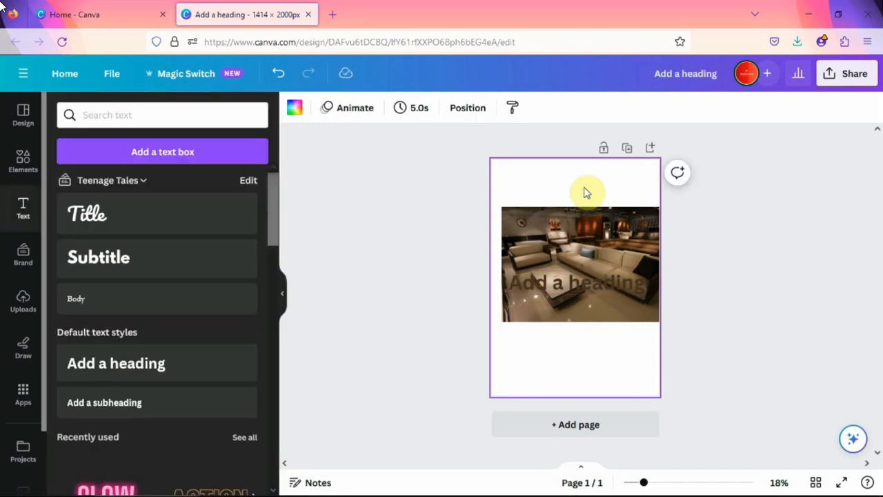
click(596, 286)
drag(586, 321, 585, 379)
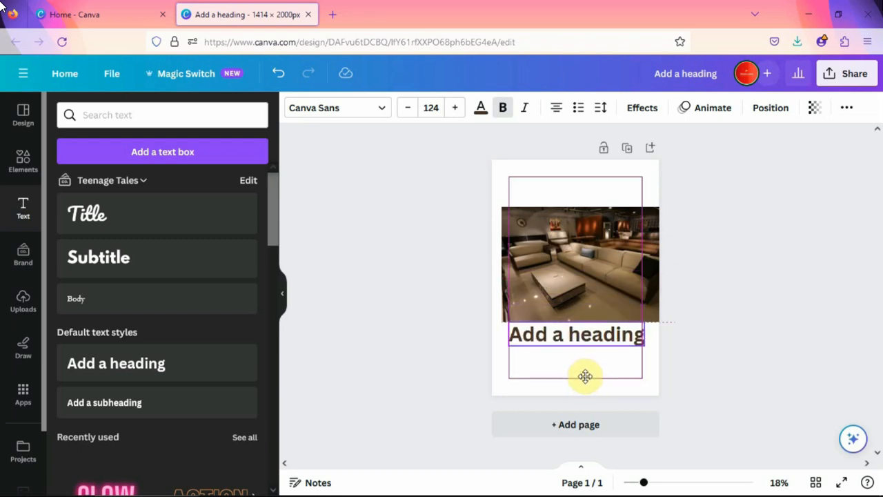
drag(585, 376, 584, 376)
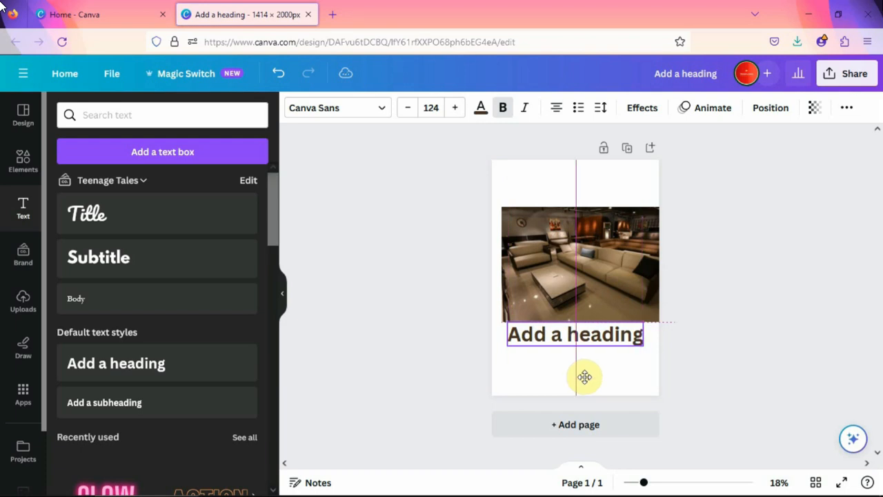
drag(584, 376, 584, 377)
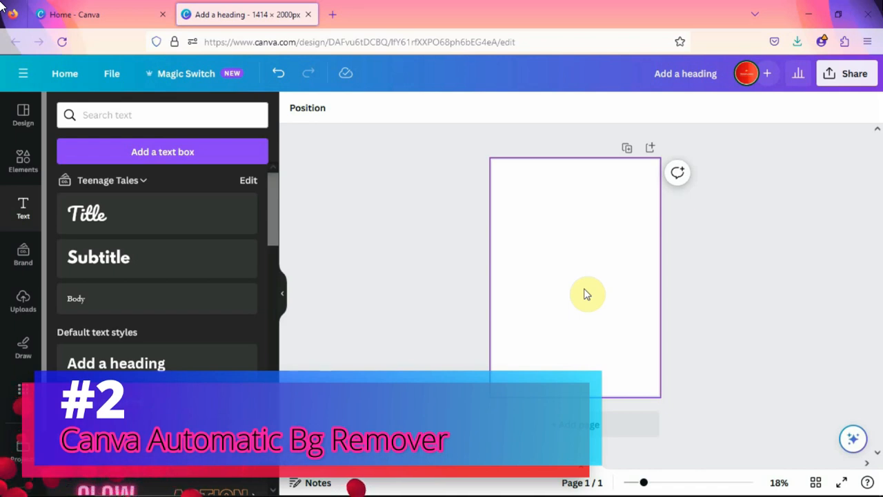
Step: Add the beige sofa showroom photo from the furniture results to the empty page and remove its background with BG Remover
click(22, 164)
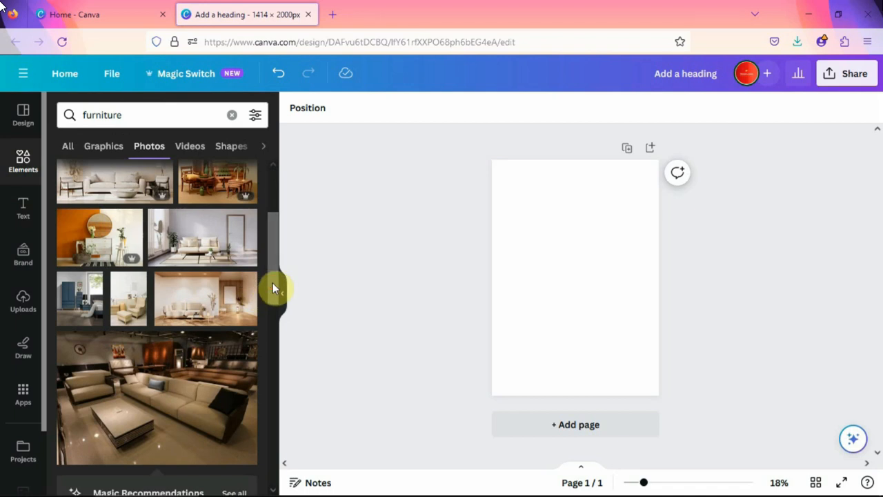
scroll(273, 276, up, 1)
scroll(272, 278, down, 2)
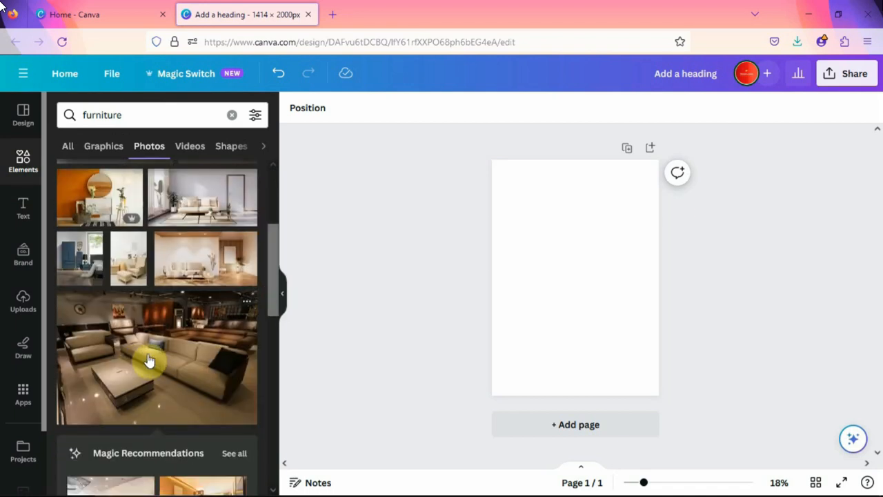
click(149, 359)
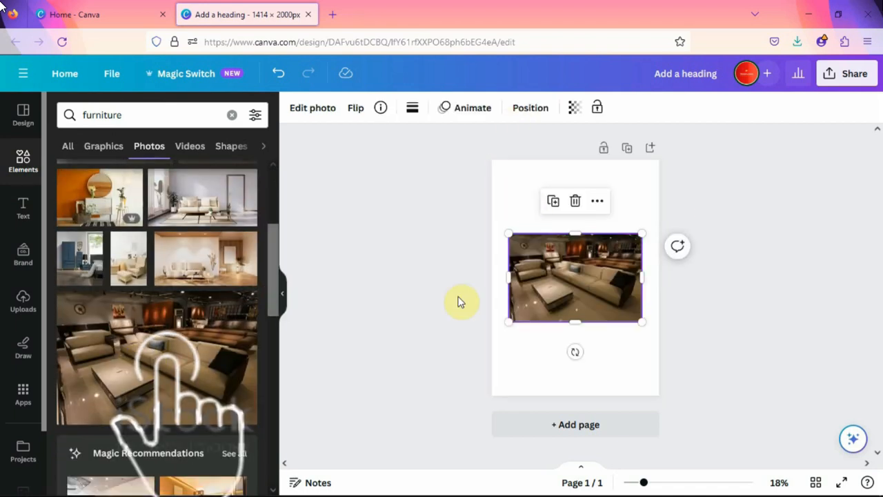
click(325, 114)
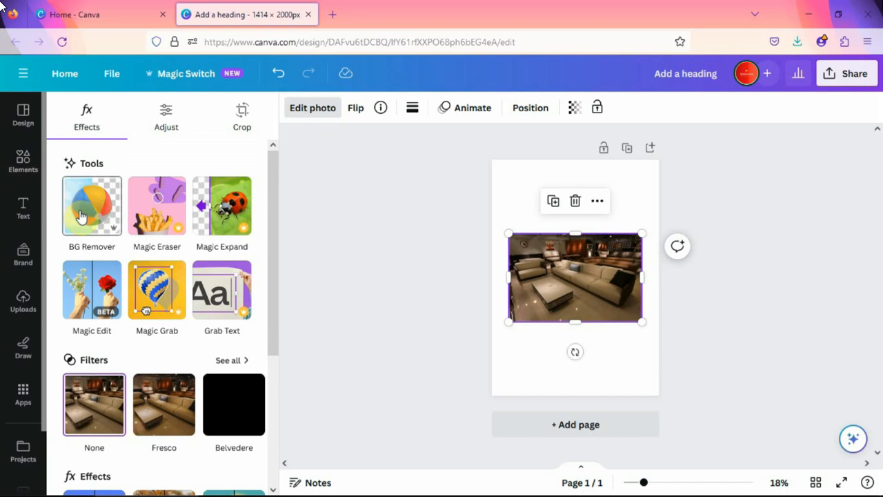
click(81, 216)
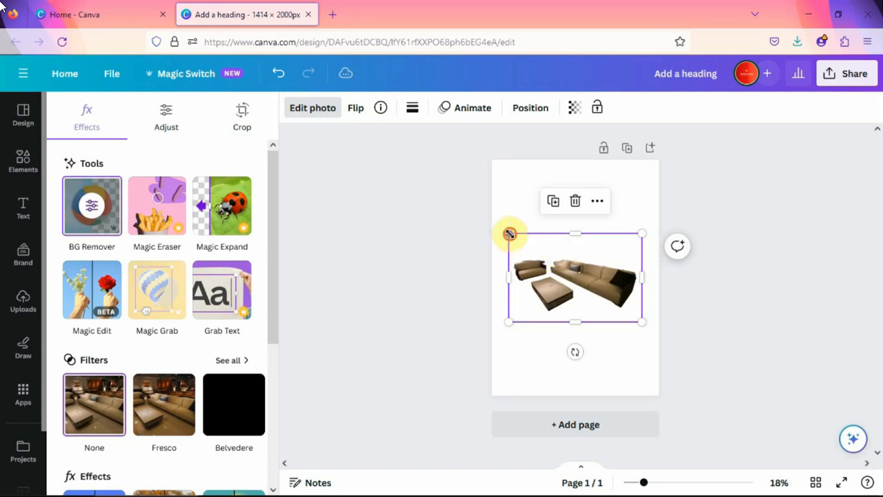
Step: Enlarge the sofa cutout on the page and delete it
drag(507, 232, 495, 224)
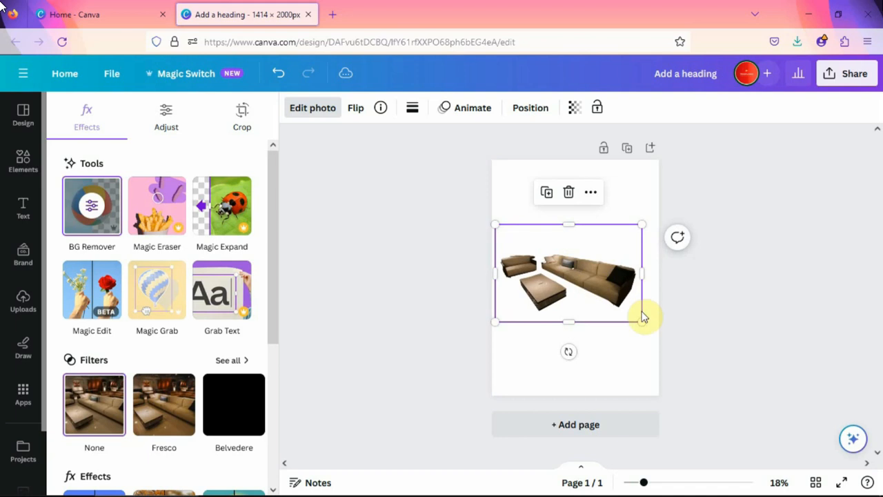
drag(641, 322, 659, 385)
key(Delete)
Step: Search the elements for "happy", limit the results to photos, and add the yellow smiley ball photo to the page
click(165, 110)
text(happy)
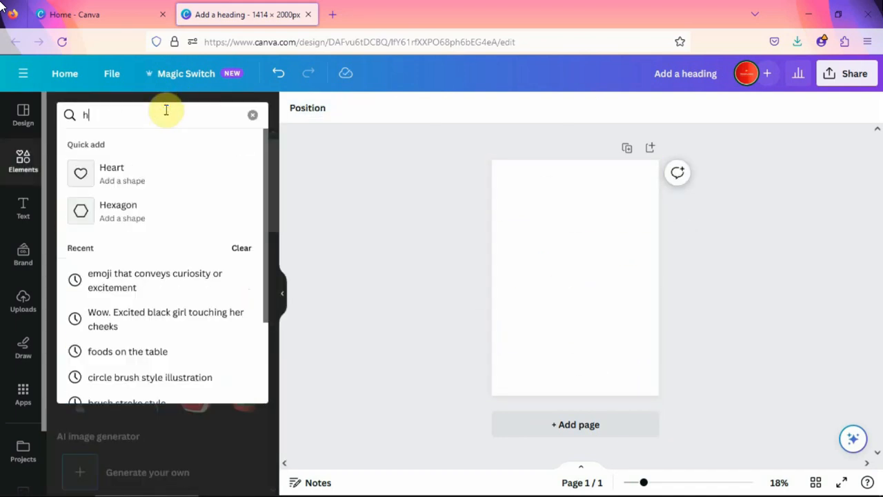
key(Return)
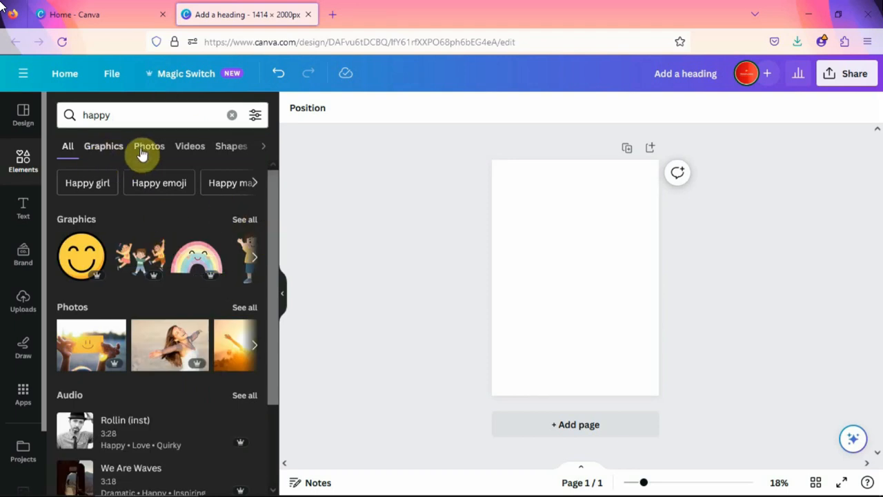
click(149, 145)
drag(276, 215, 278, 250)
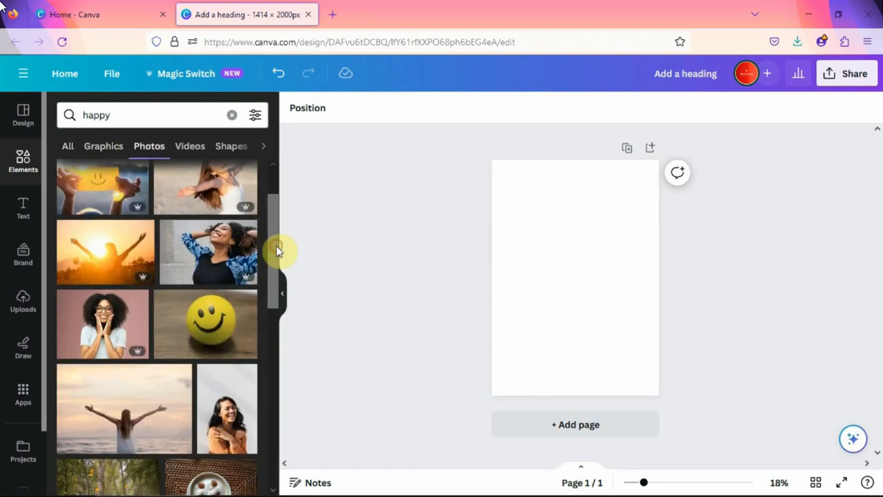
click(186, 329)
Step: Remove the background of the smiley ball photo with BG Remover and move the cutout higher on the page
click(316, 111)
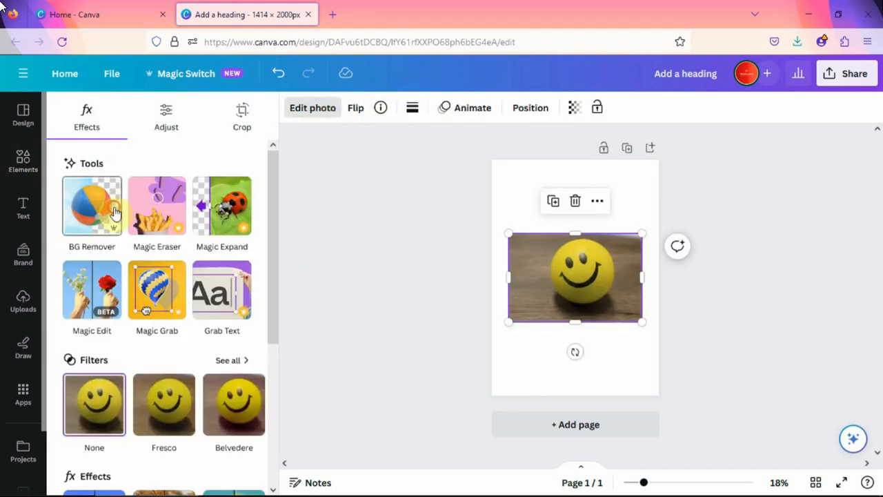
click(114, 212)
drag(567, 279, 568, 247)
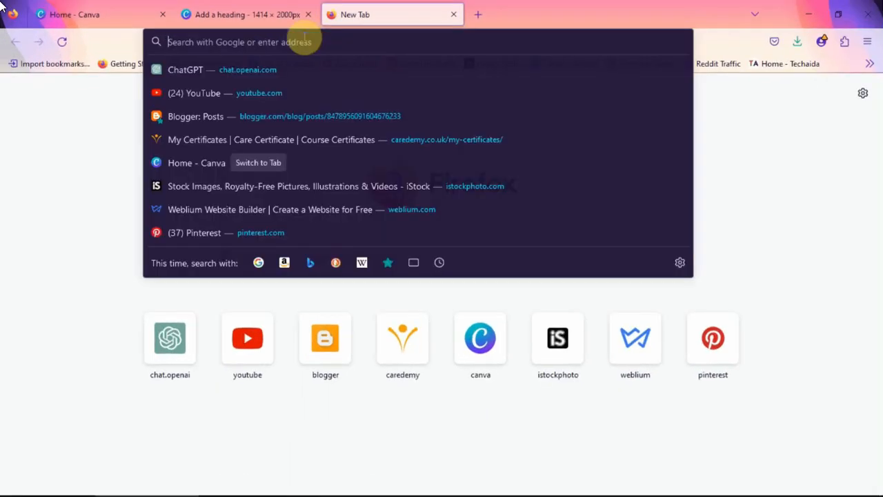
Step: Open remove.bg and upload the SPR-yellow-kitchens JPG from Downloads to remove its background
text(rec)
key(BackSpace)
text(ove.bg)
key(Return)
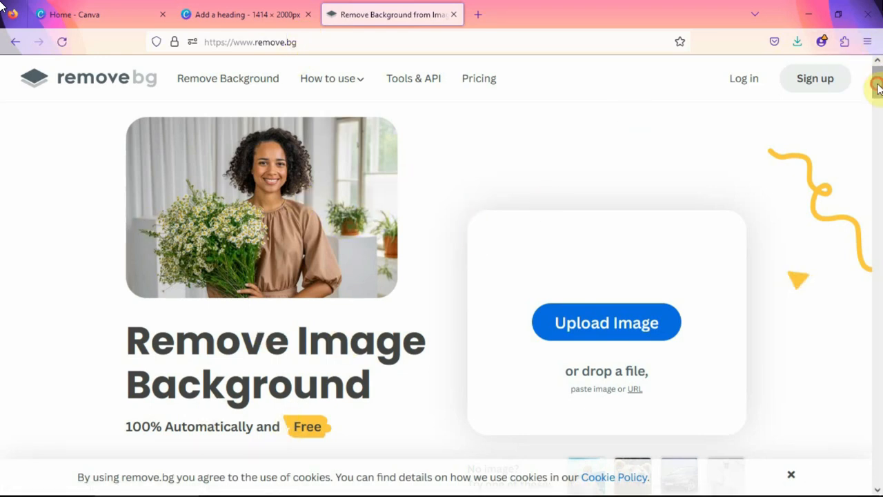
click(619, 327)
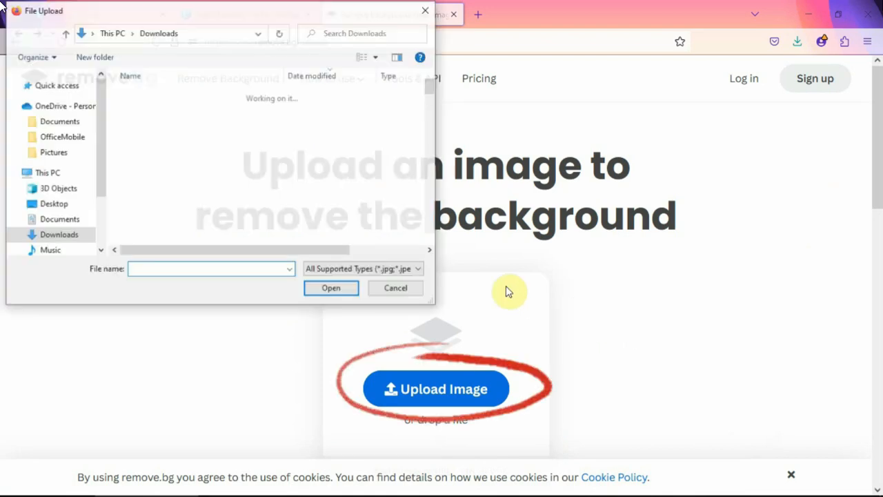
click(217, 116)
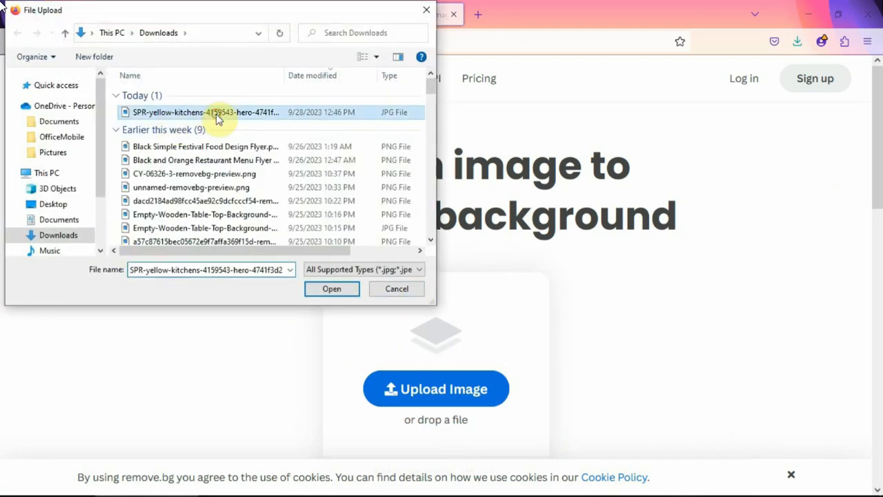
click(332, 289)
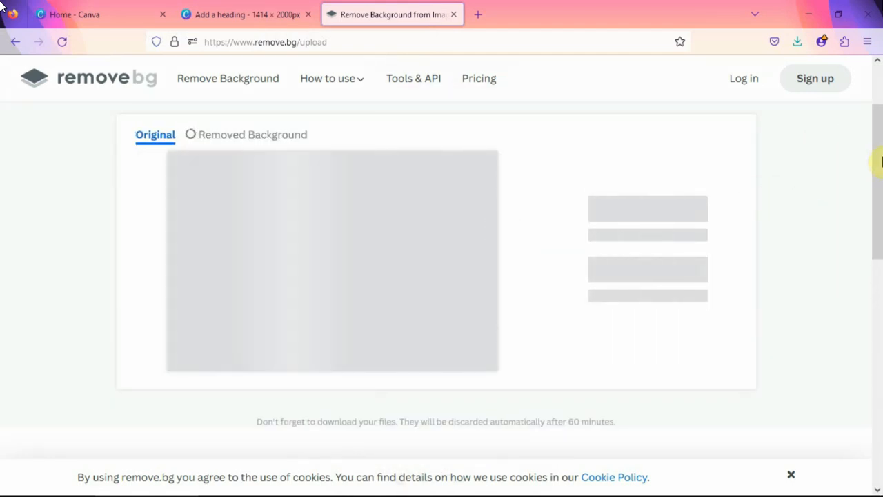
mouse_move(876, 136)
mouse_down()
mouse_move(876, 153)
mouse_move(877, 136)
mouse_up()
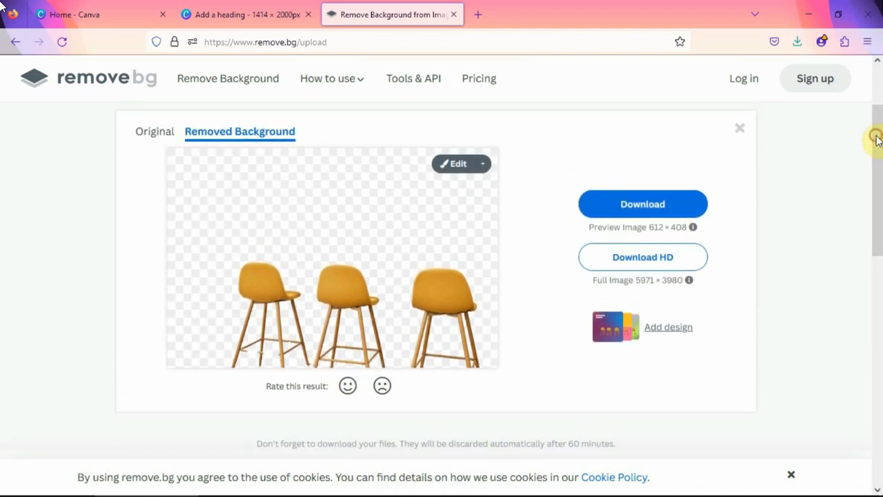
Step: Compare the original kitchen photo with the background-removed version and download the preview-size cutout
click(160, 137)
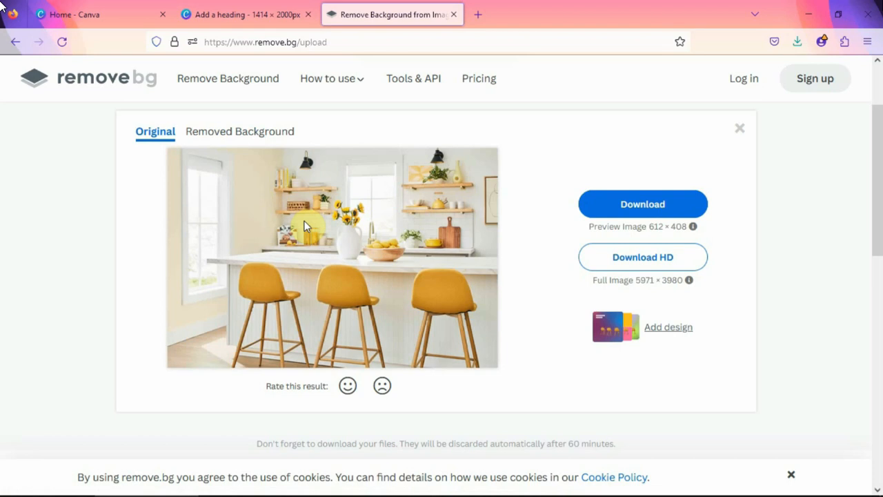
click(243, 138)
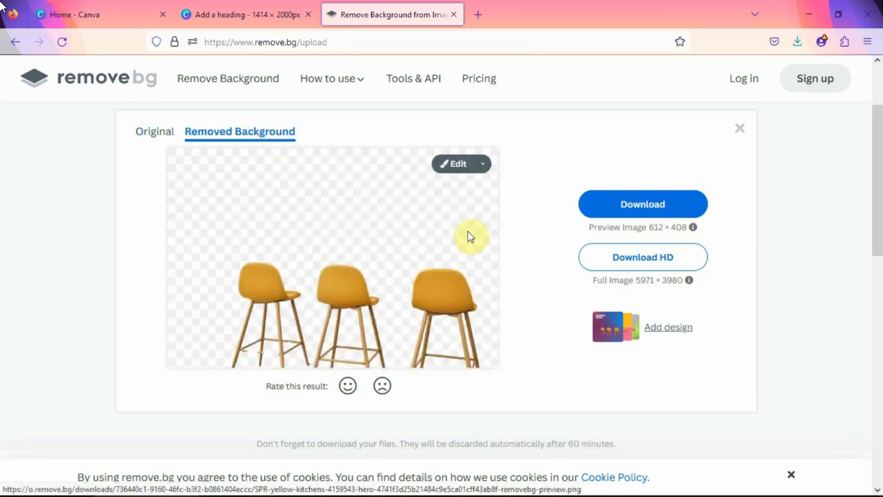
click(630, 210)
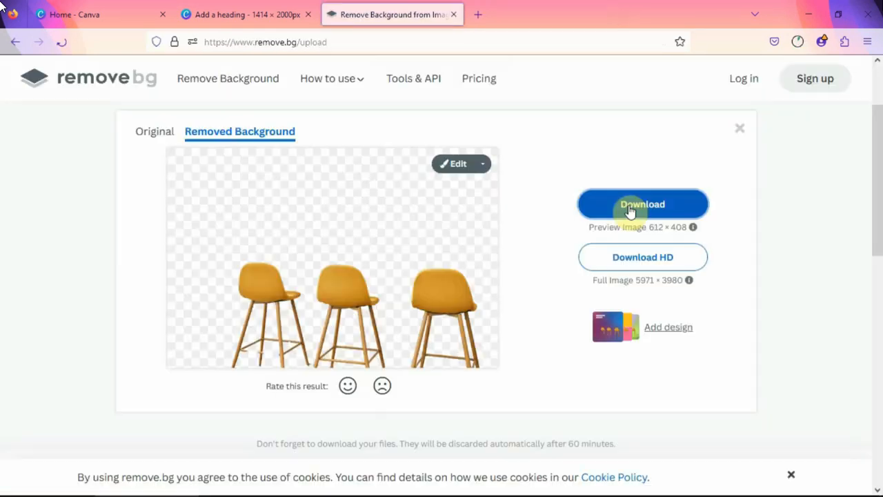
Step: Switch back to the Canva design and upload the downloaded removebg-preview PNG of the chairs
click(230, 15)
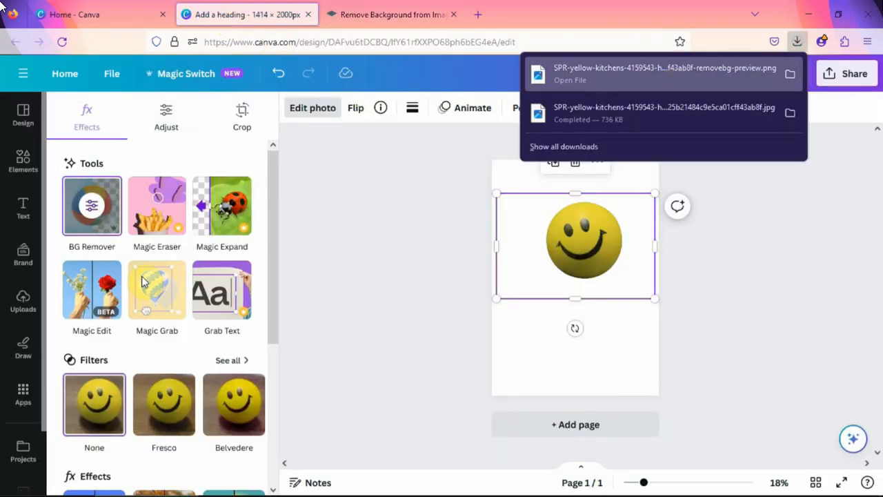
click(402, 223)
click(797, 41)
drag(666, 72, 113, 328)
click(542, 296)
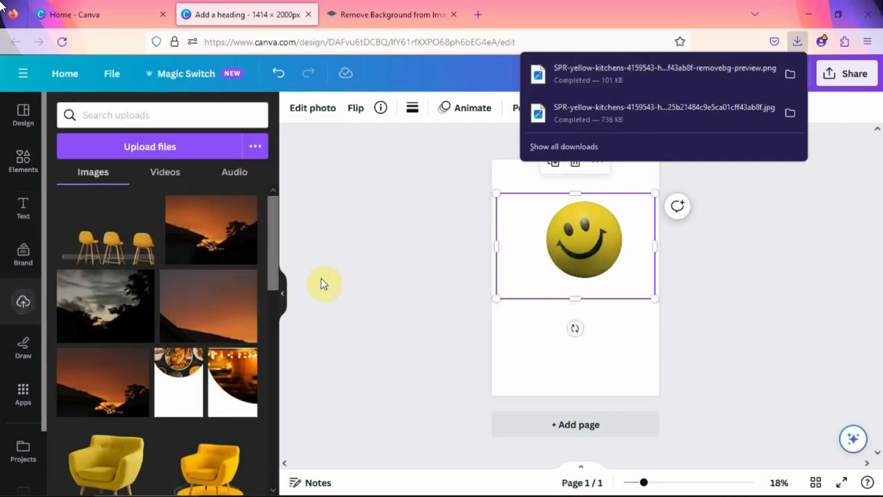
Step: Add the yellow chairs cutout to the page, enlarge it beyond the page width and extend it toward the page's bottom edge
click(122, 227)
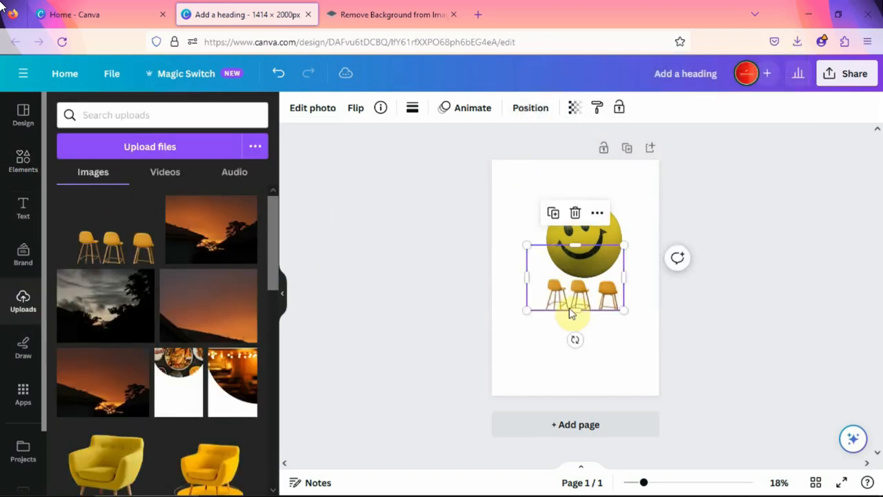
drag(624, 242, 734, 171)
drag(530, 312, 471, 400)
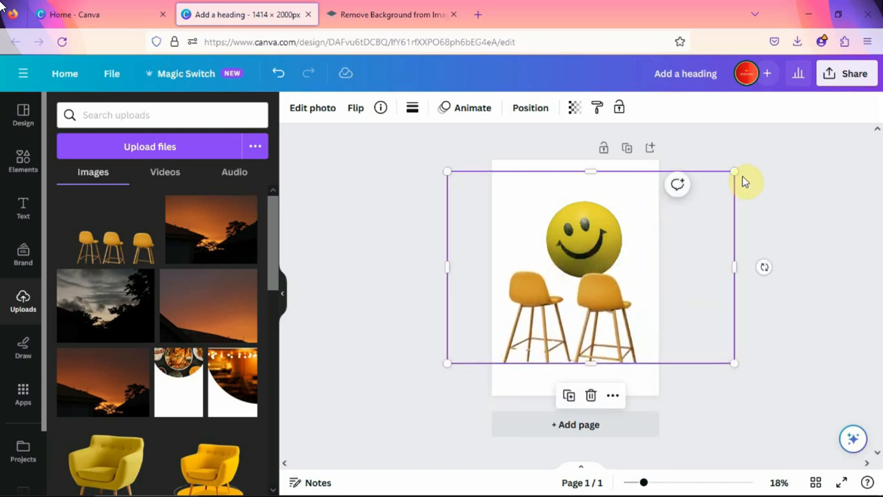
drag(735, 172, 765, 148)
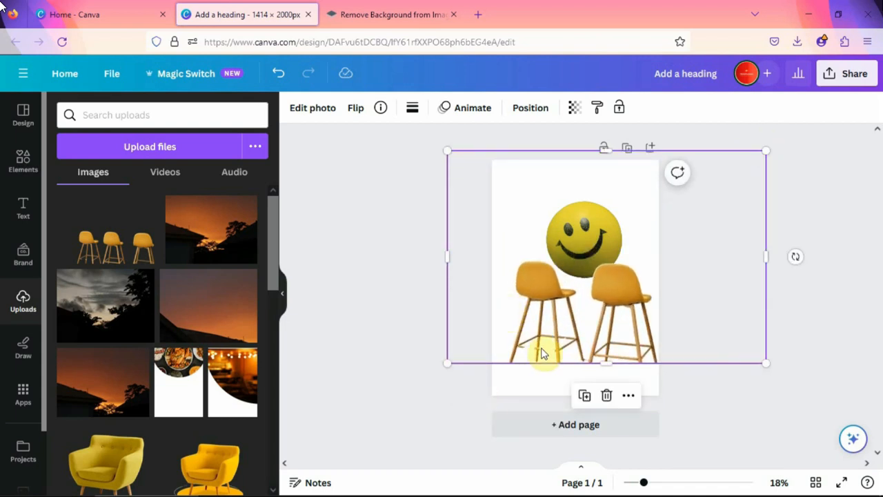
drag(607, 364, 605, 395)
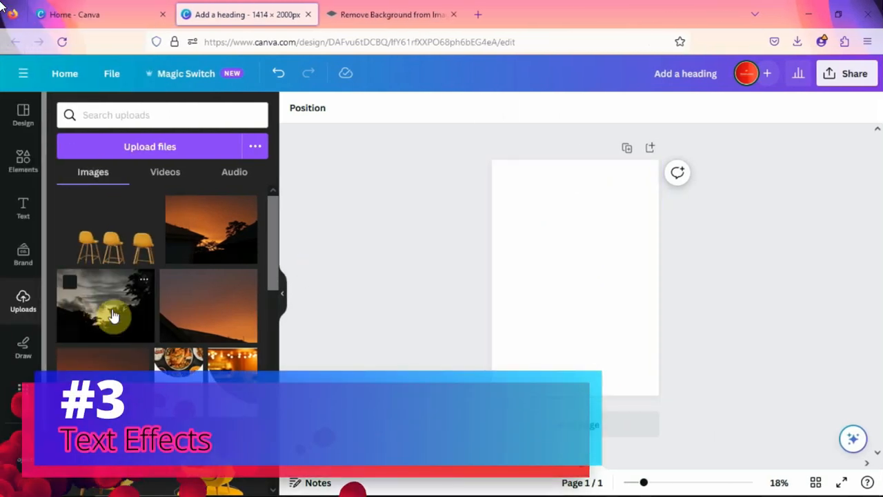
Step: Add a default heading to the empty page and open its text effects
click(16, 209)
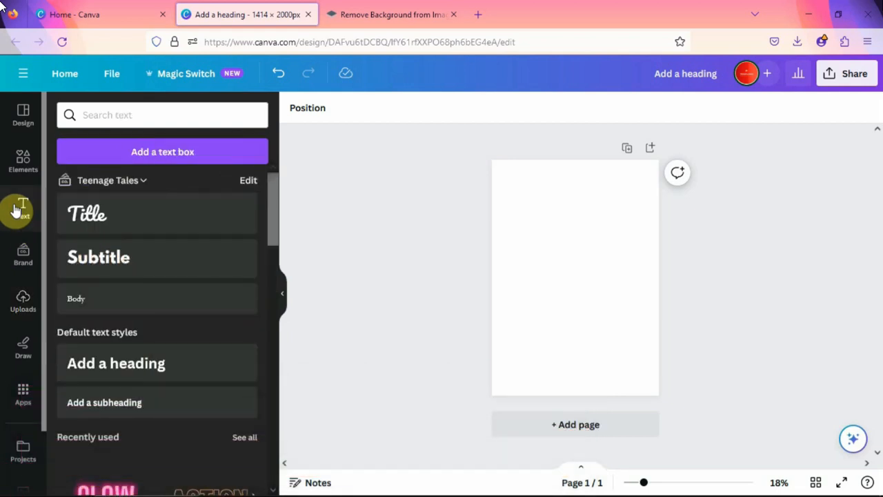
click(162, 376)
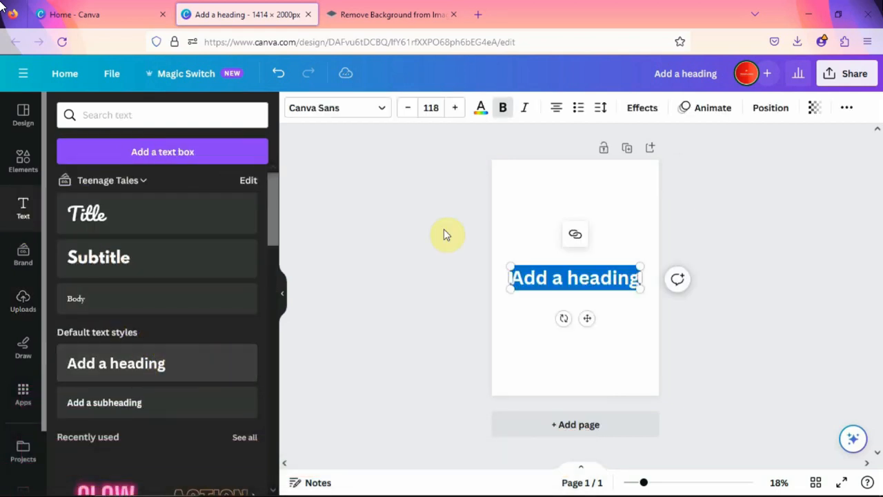
click(655, 109)
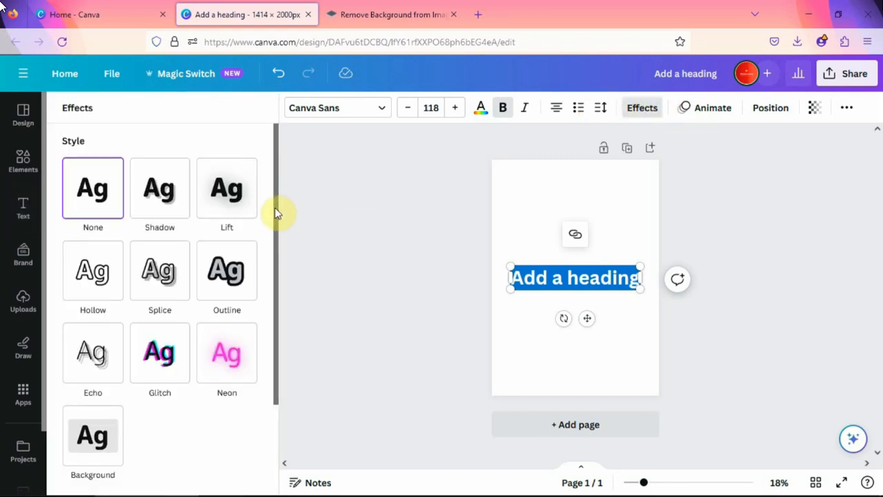
mouse_move(274, 207)
mouse_down()
mouse_move(274, 351)
mouse_move(279, 195)
mouse_up()
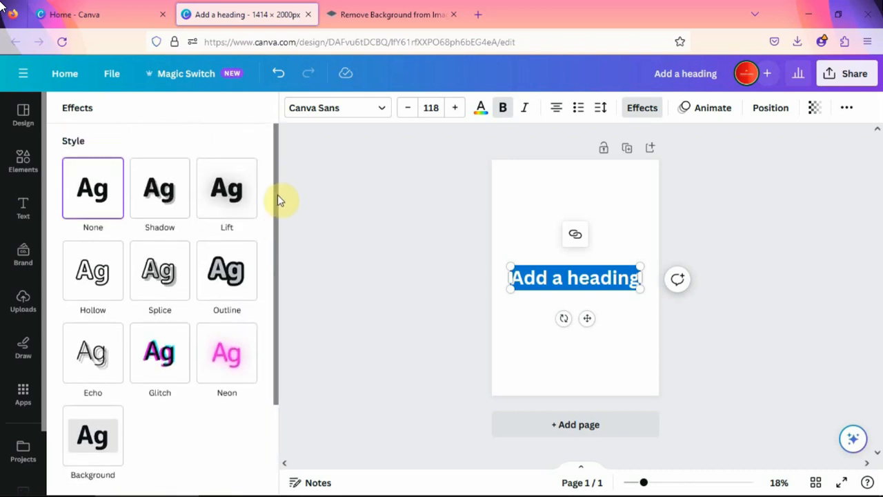
drag(277, 204, 238, 201)
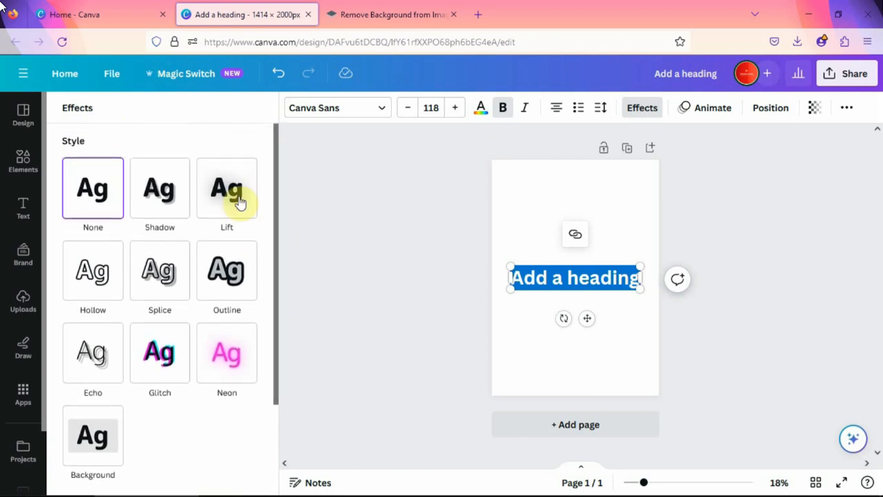
Step: Apply the Lift effect to the heading and increase its intensity
click(235, 200)
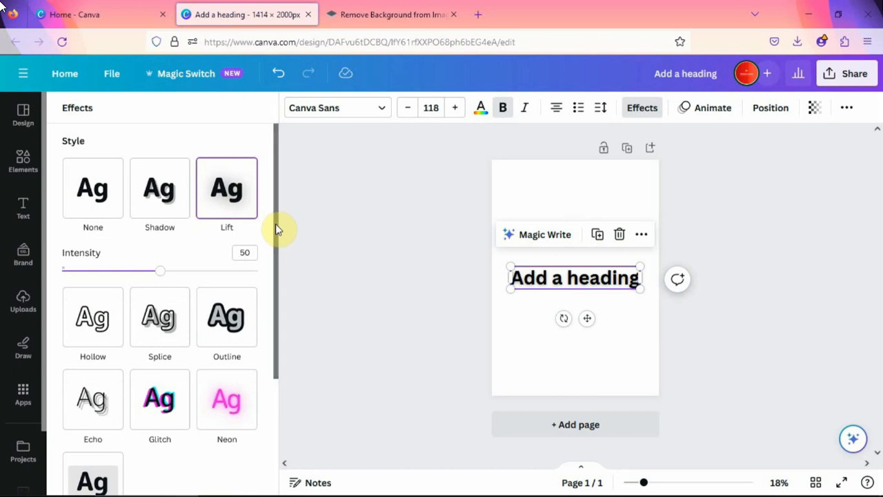
drag(276, 224, 268, 295)
drag(160, 180, 230, 180)
Step: Apply the Neon effect to the heading with intensity 100
click(224, 307)
drag(156, 347, 202, 345)
drag(314, 368, 282, 356)
scroll(282, 357, down, 2)
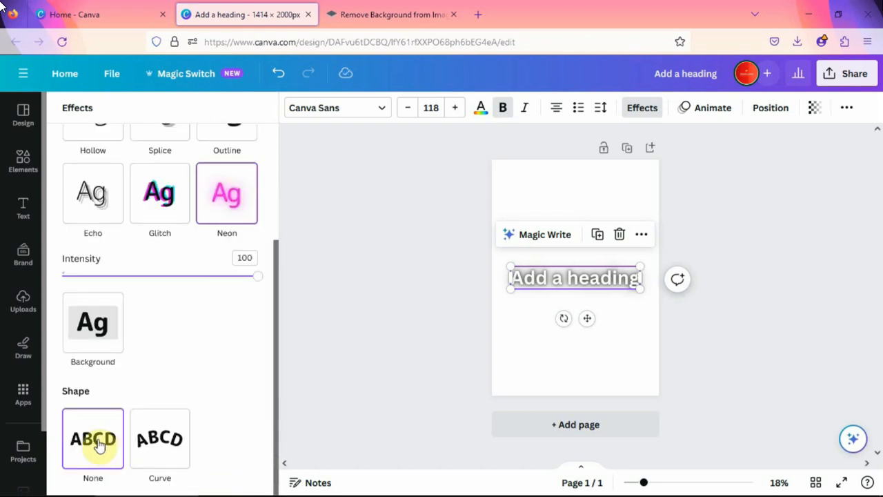
Step: Give the heading the Curve shape, enlarge it and move it higher on the page
click(165, 449)
drag(631, 264, 667, 227)
drag(531, 322, 490, 338)
drag(587, 316, 586, 229)
click(746, 292)
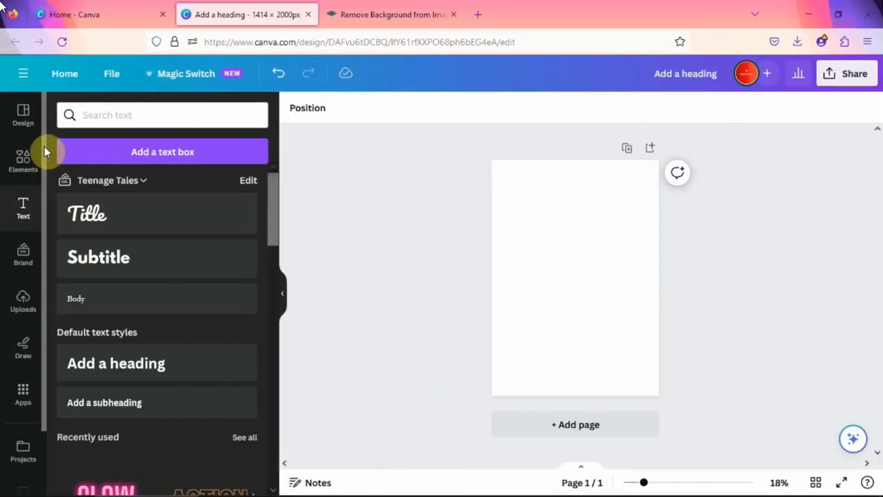
Step: Search the photo elements for "background", add the orange gradient photo to the empty page and enlarge it
click(23, 159)
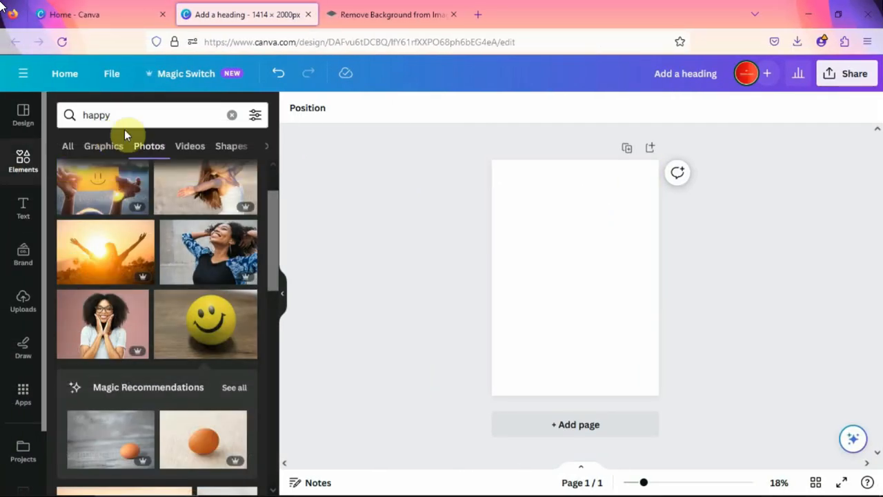
click(228, 123)
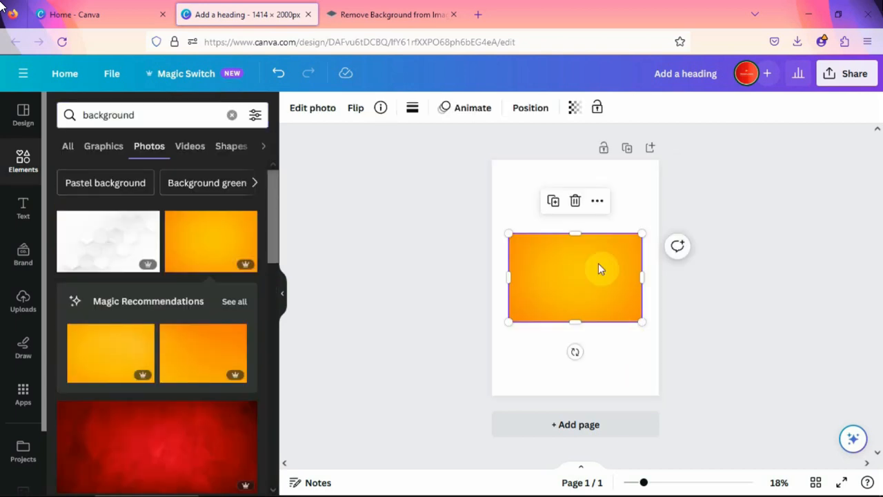
drag(642, 233, 661, 159)
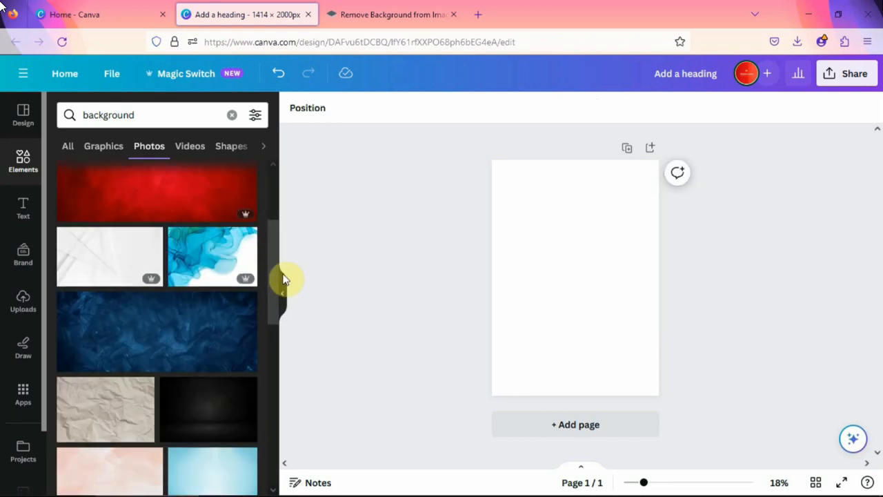
Step: Add the orange gradient photo to the cleared page again and set it as the page background
drag(283, 271, 271, 196)
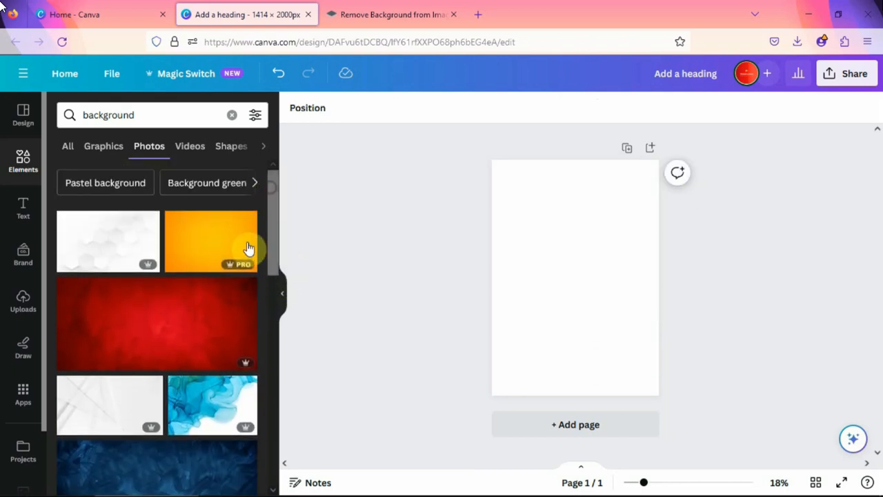
click(216, 243)
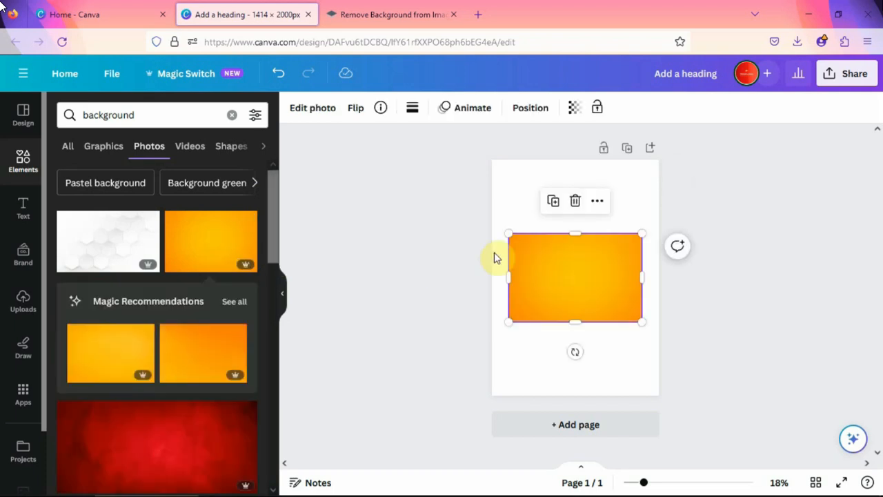
drag(642, 229, 659, 222)
drag(576, 247, 568, 217)
right_click(568, 217)
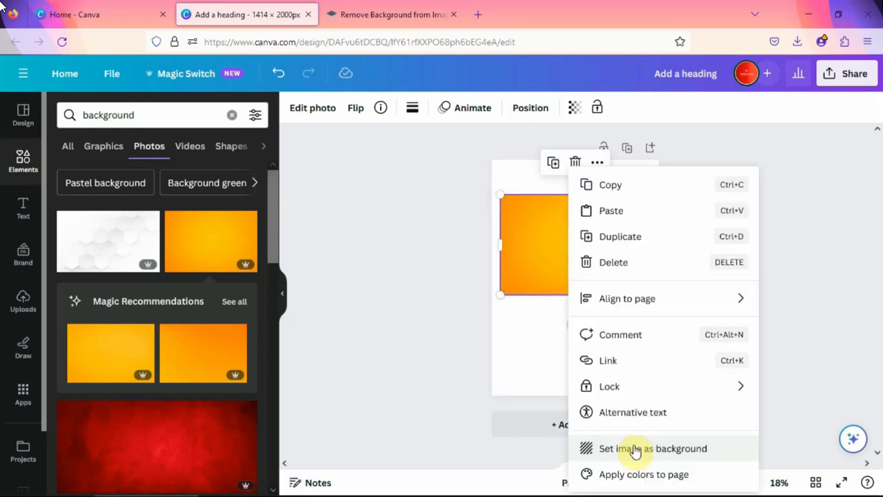
click(635, 448)
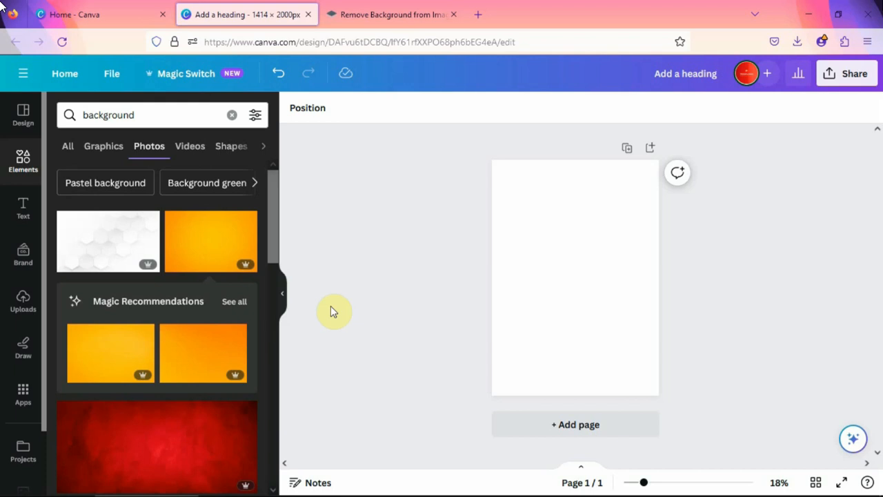
Step: Search the elements for "circle", add the solid circle graphic to the empty page and color it black
click(231, 117)
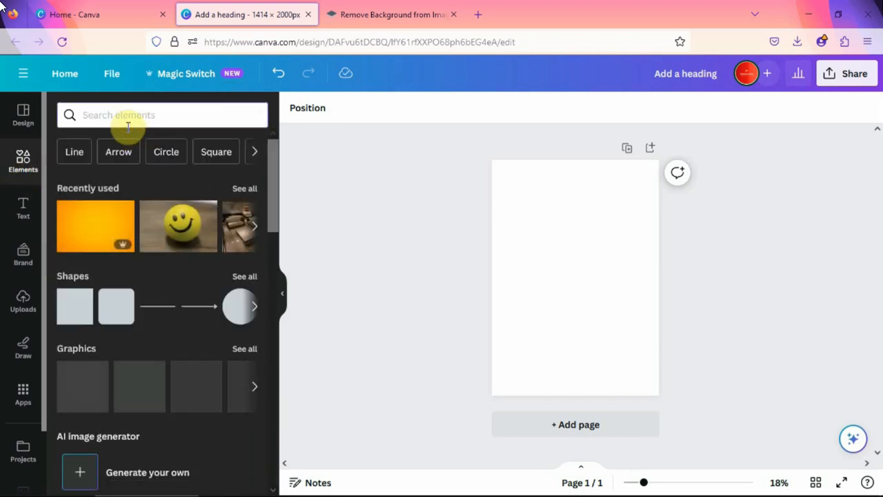
text(circls)
click(142, 168)
drag(265, 235, 273, 296)
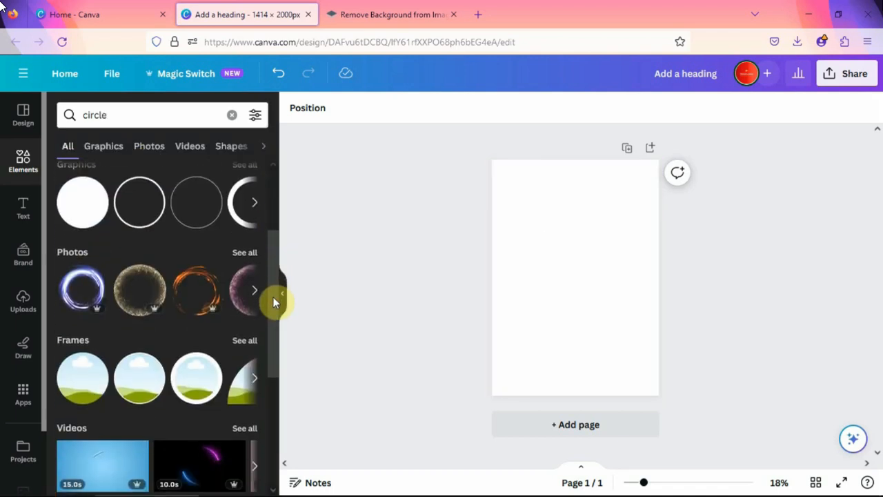
click(87, 201)
click(445, 109)
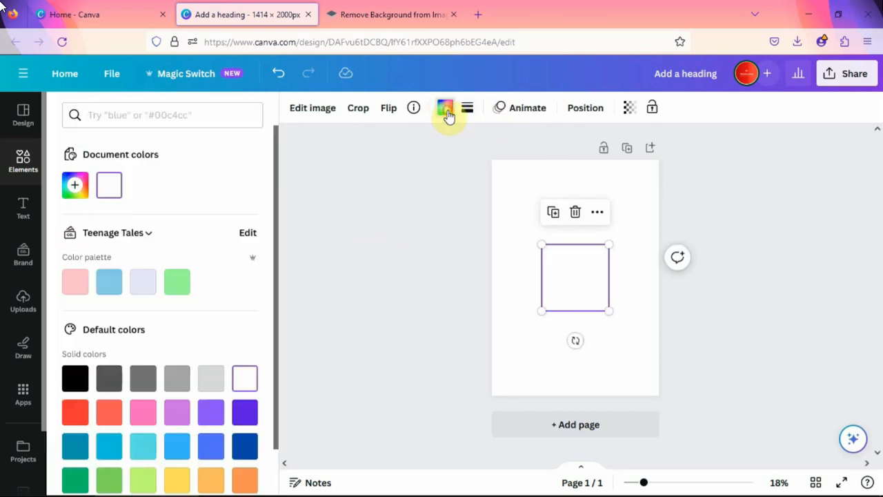
click(76, 378)
Step: Add the recently used smiley ball photo over the black circle and remove its background with BG Remover
click(23, 161)
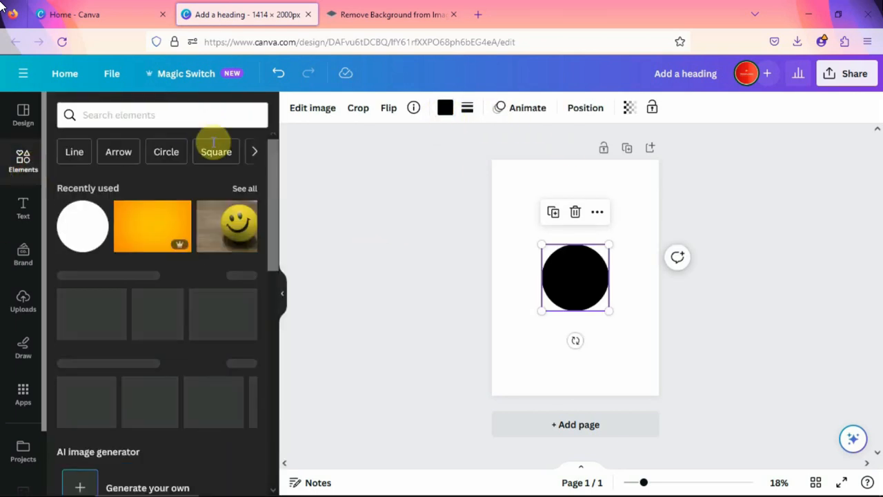
scroll(269, 215, down, 1)
click(228, 207)
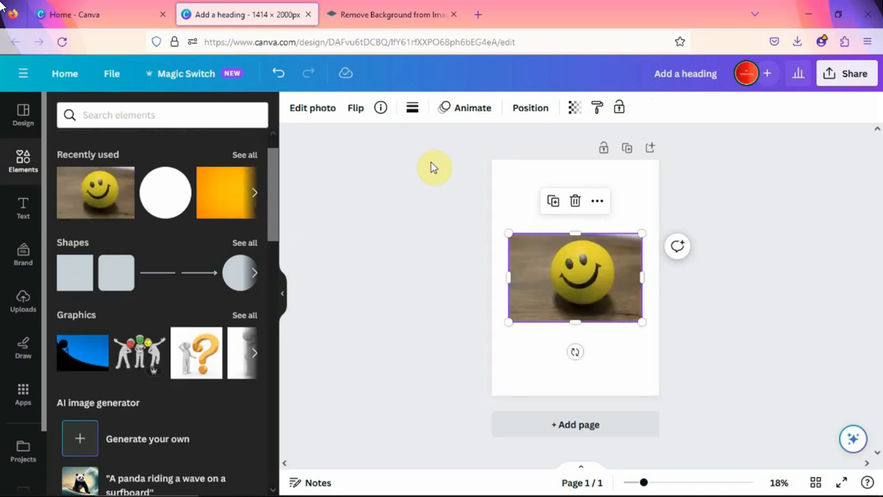
click(330, 110)
click(105, 207)
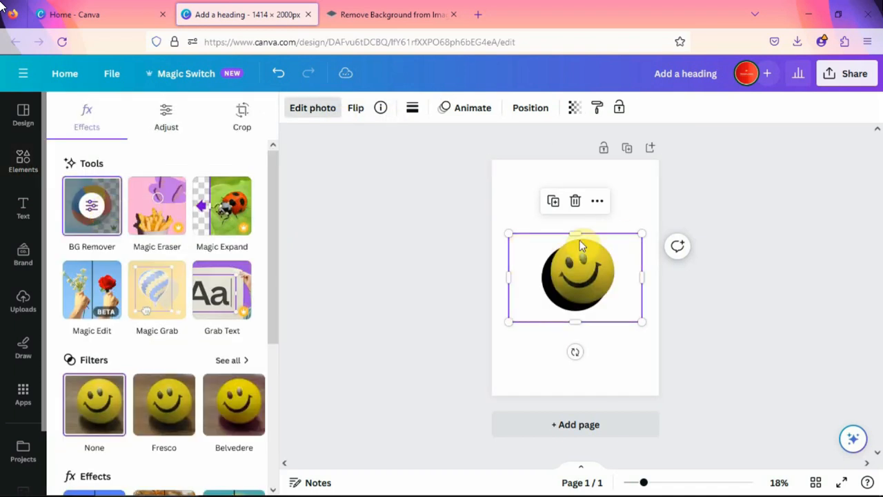
Step: Shrink the smiley ball cutout, place it below the black circle and group the two elements
mouse_move(643, 235)
mouse_down()
mouse_move(627, 244)
mouse_move(633, 241)
mouse_up()
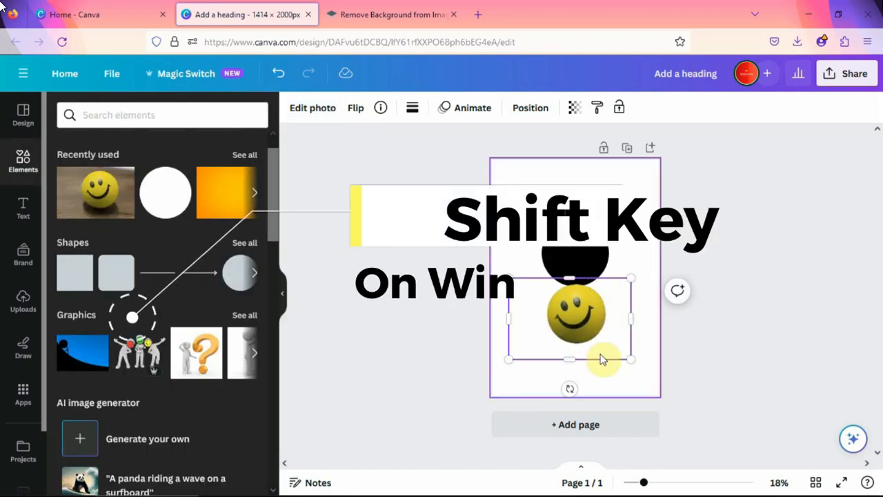
click(449, 276)
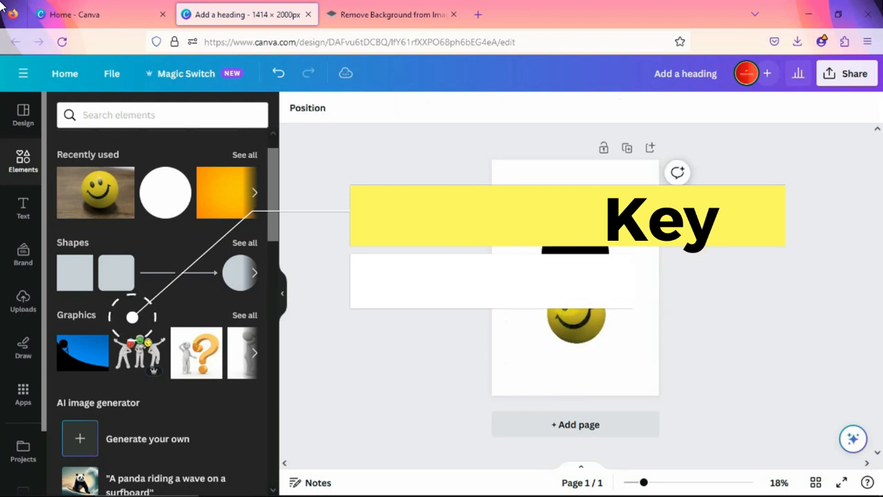
click(552, 318)
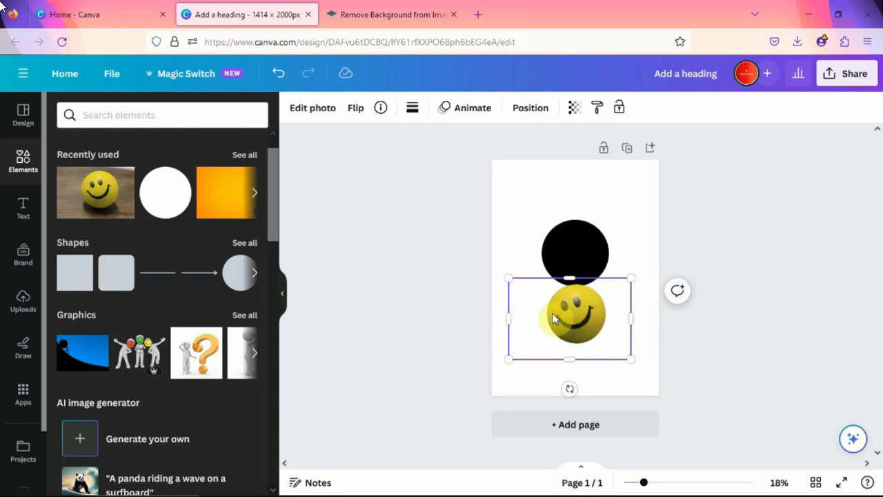
shift+click(578, 245)
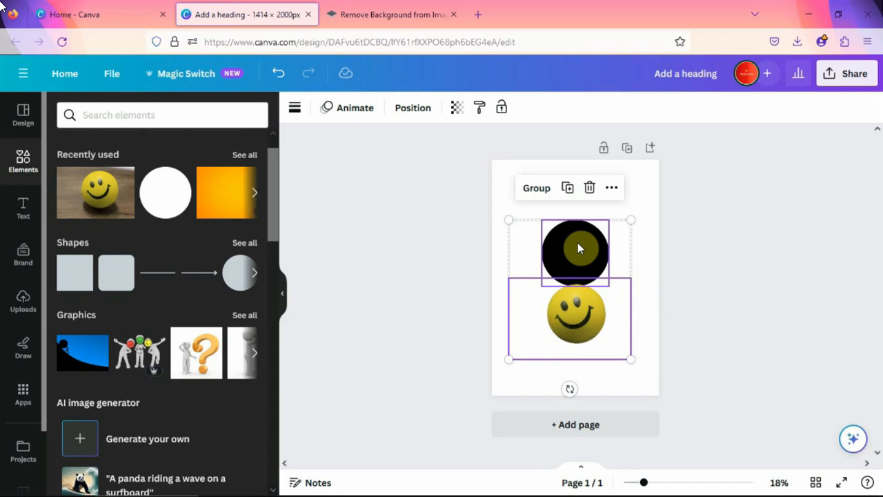
click(542, 191)
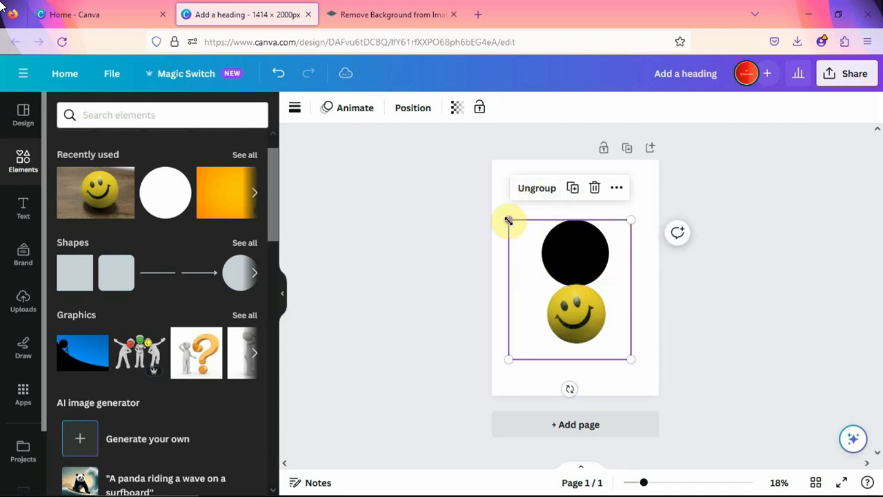
Step: Shrink the group of black circle and smiley ball and move it higher on the page
drag(507, 221, 547, 263)
drag(574, 290, 553, 244)
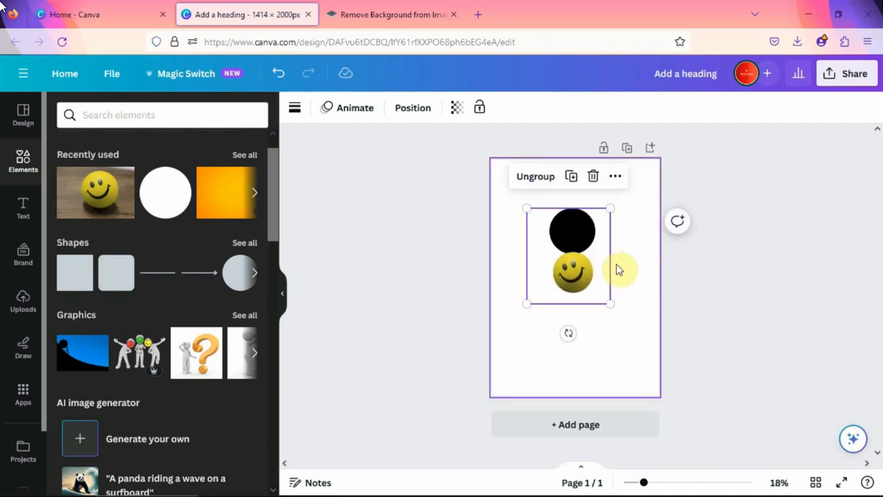
click(731, 257)
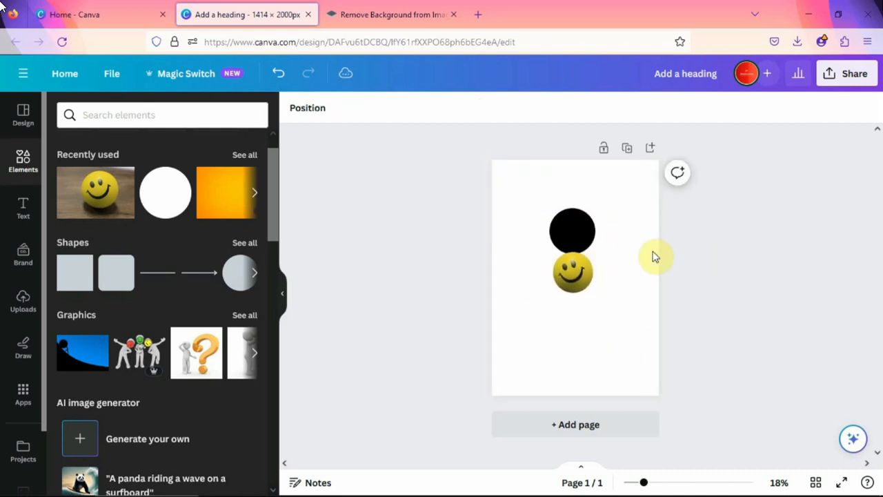
Step: Ungroup the black circle and the smiley ball so they can be edited separately
click(578, 242)
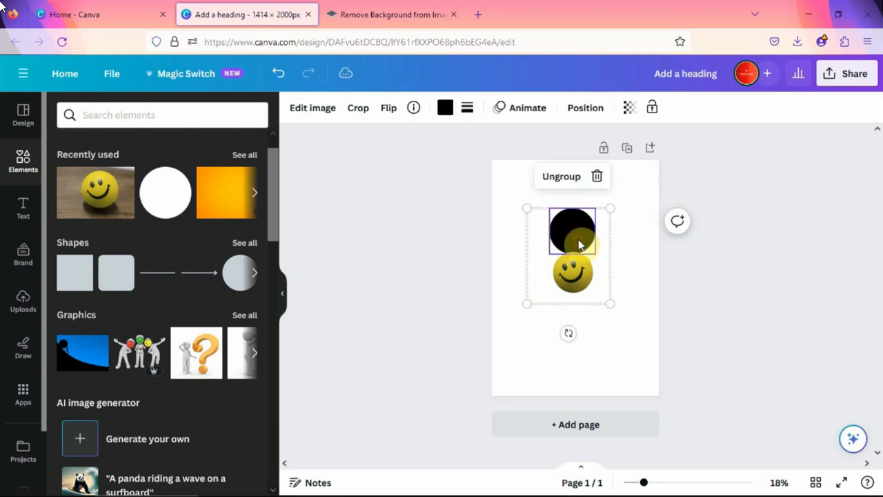
click(559, 182)
click(661, 276)
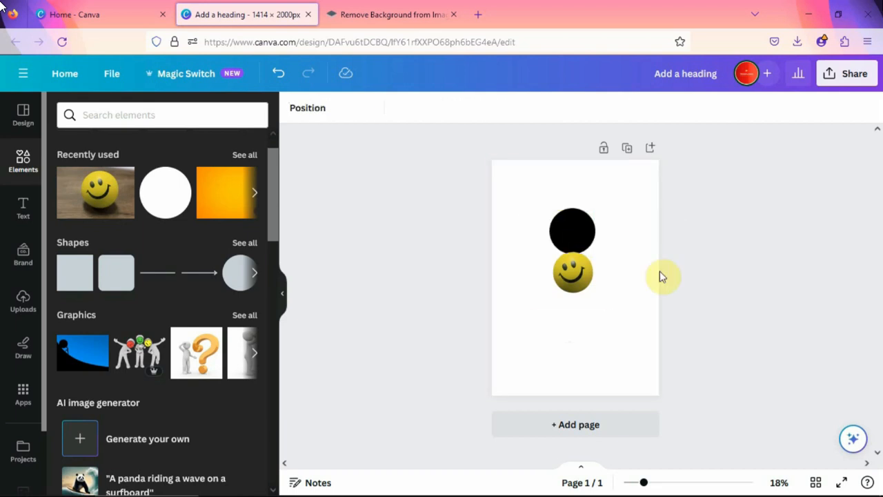
click(574, 242)
right_click(574, 243)
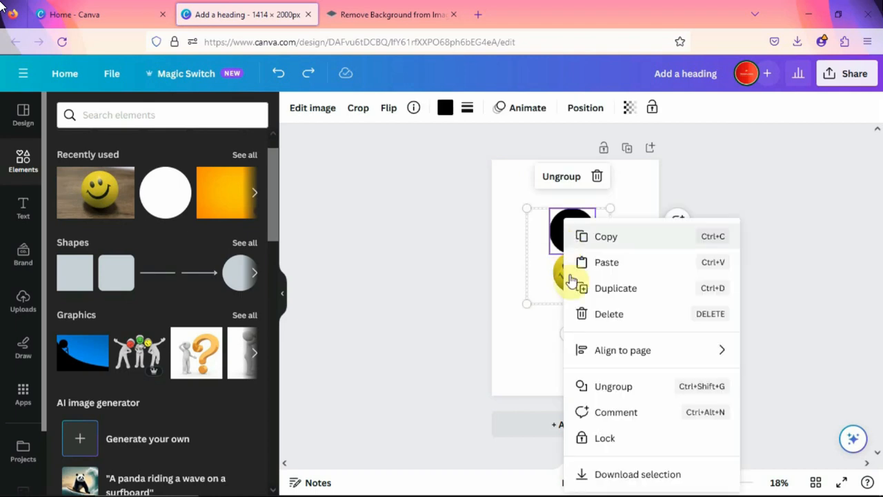
click(602, 388)
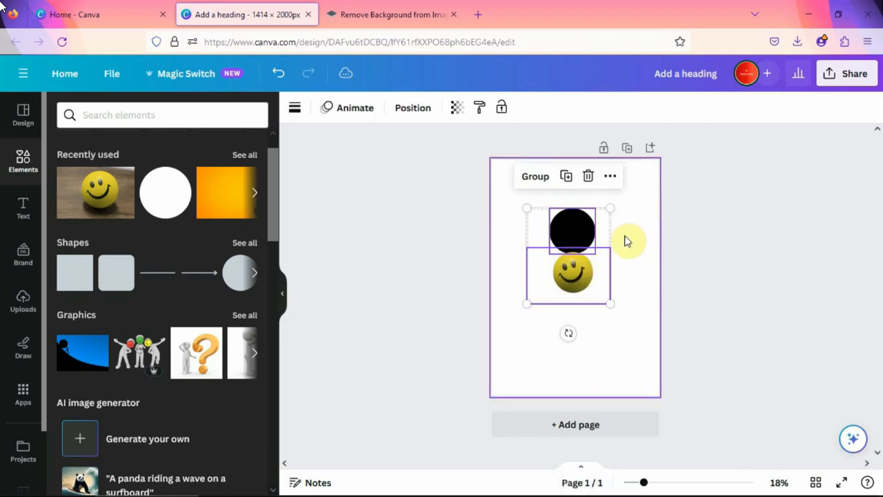
click(700, 254)
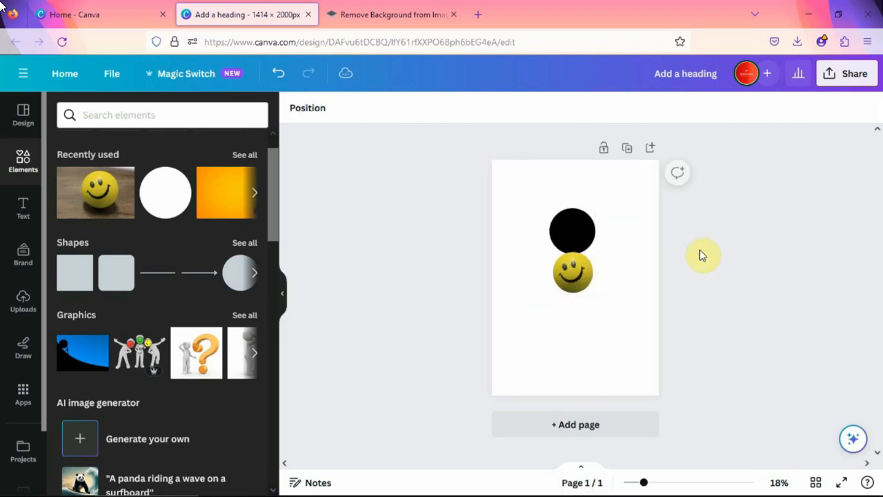
Step: Shrink the smiley ball cutout slightly and place it over the black circle
click(587, 270)
drag(609, 249, 579, 269)
drag(564, 331, 576, 244)
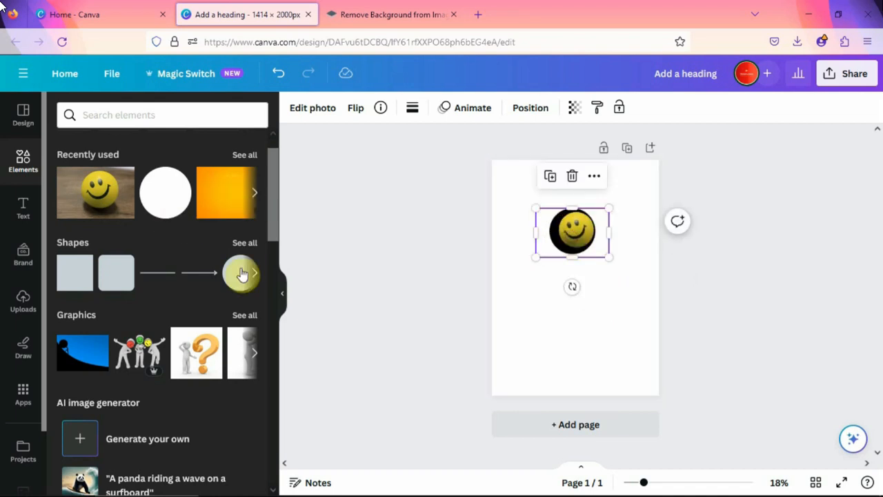
Step: Add the graphic of the figure with an orange question mark, shrink it and place it beside the smiley ball
click(197, 352)
drag(508, 210, 607, 216)
click(552, 335)
click(617, 234)
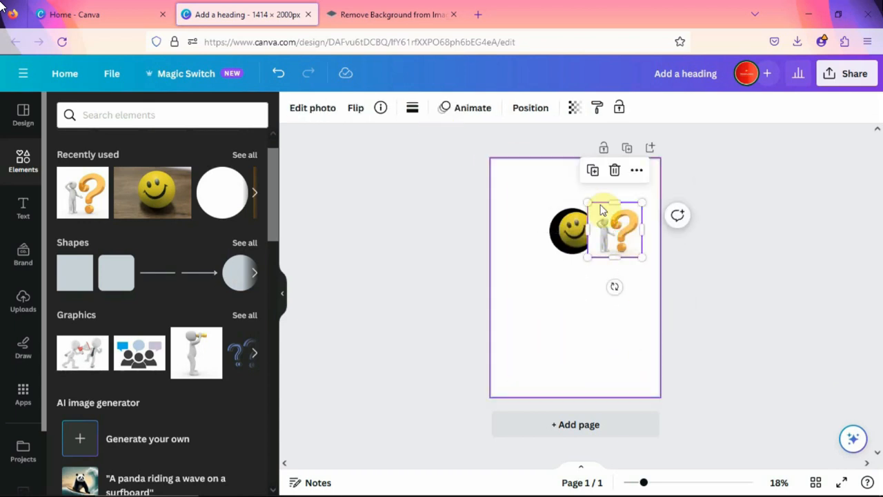
Step: Group the smiley ball with the question mark graphic and scale the group down beside the black circle
shift+click(569, 228)
click(556, 171)
drag(536, 202, 603, 238)
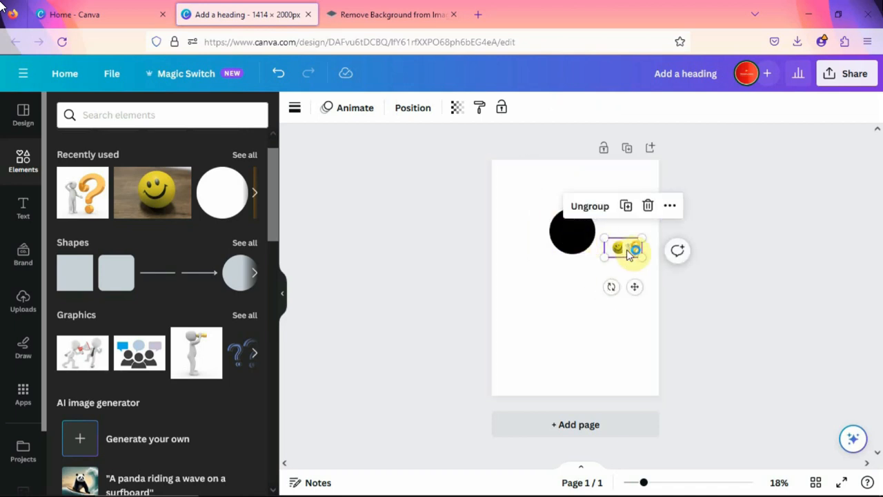
Step: Group the black circle with the small smiley and question mark group, enlarge the combined group and reposition it on the page
shift+click(579, 231)
click(563, 175)
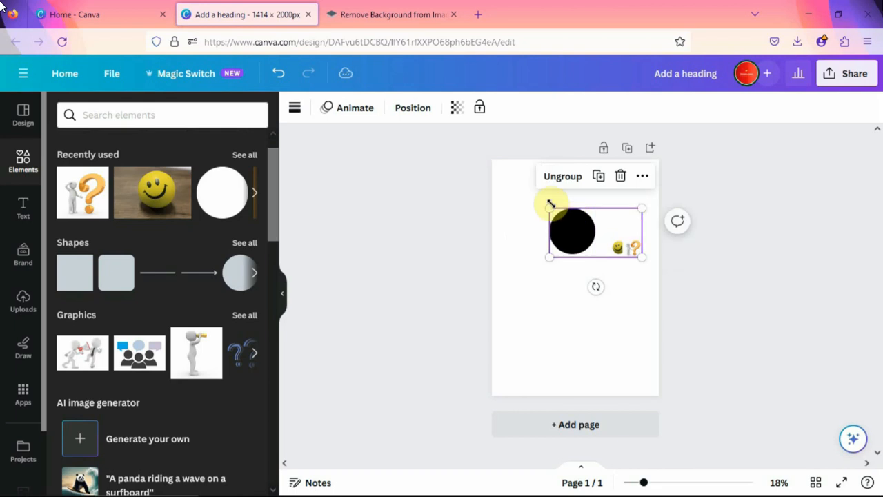
drag(550, 207, 482, 256)
drag(642, 191, 640, 217)
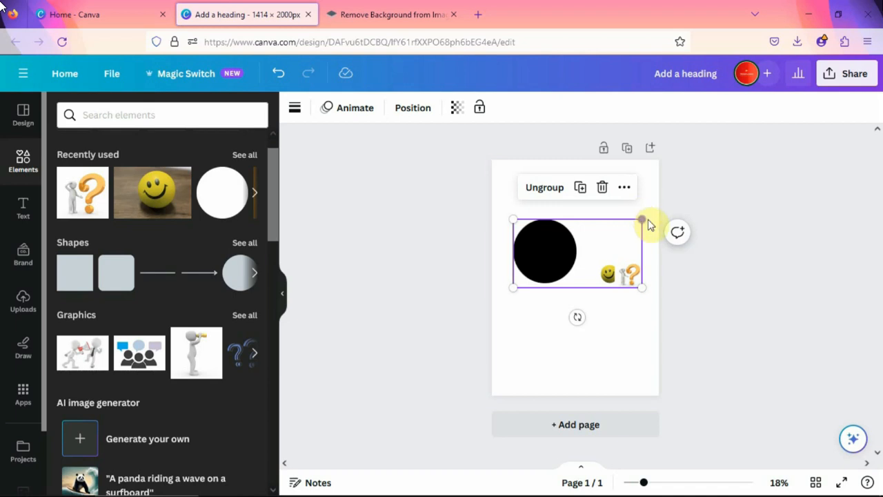
drag(644, 219, 664, 212)
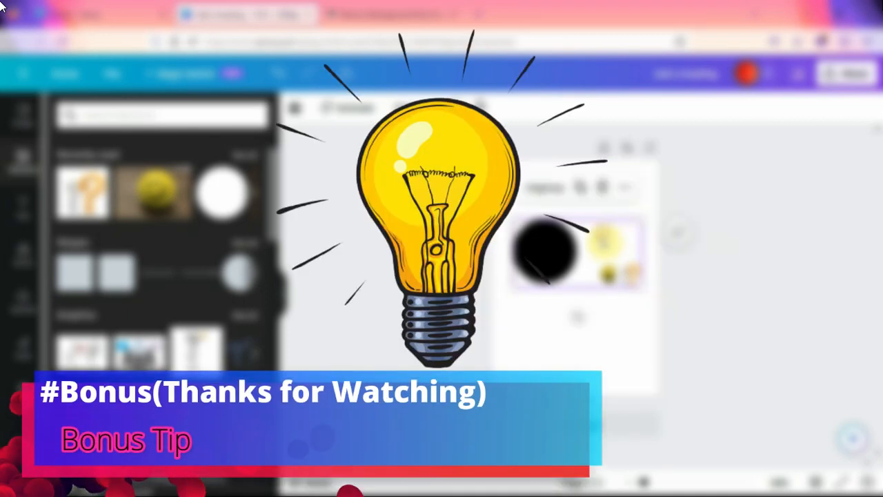
drag(597, 243, 595, 255)
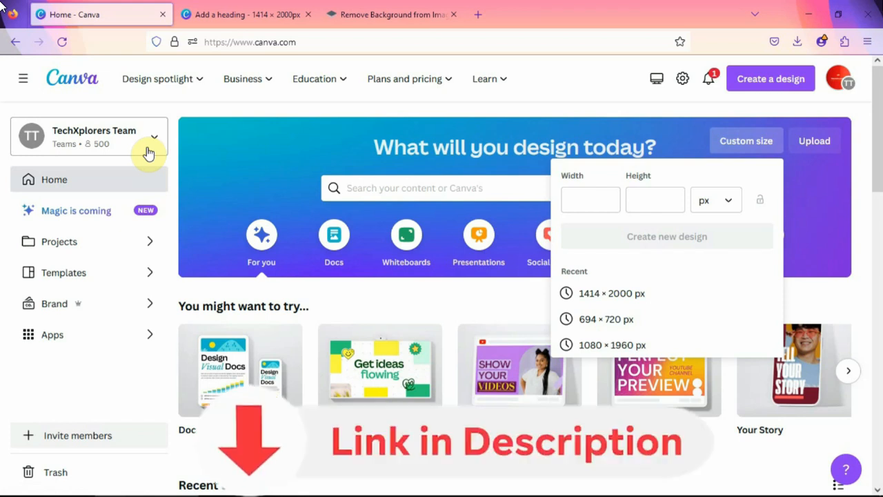
Step: Return to the 1414 × 2000px design, delete the combined group and add the flower vase graphic
click(288, 14)
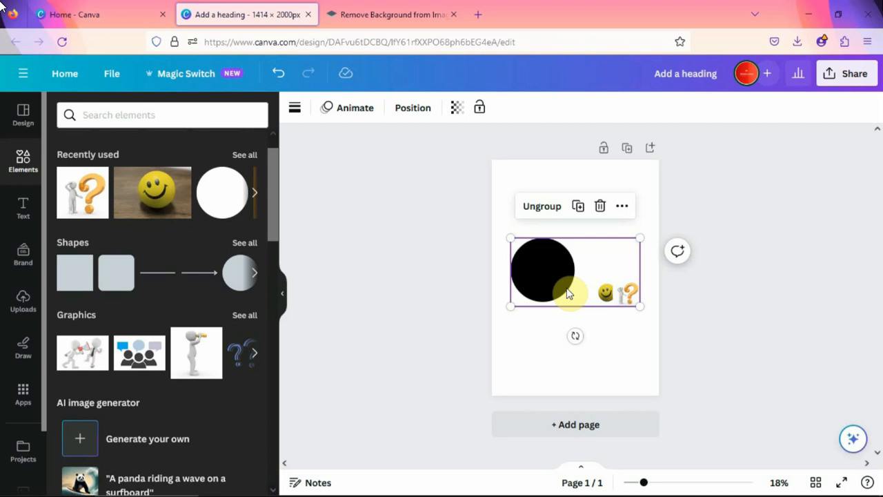
key(Delete)
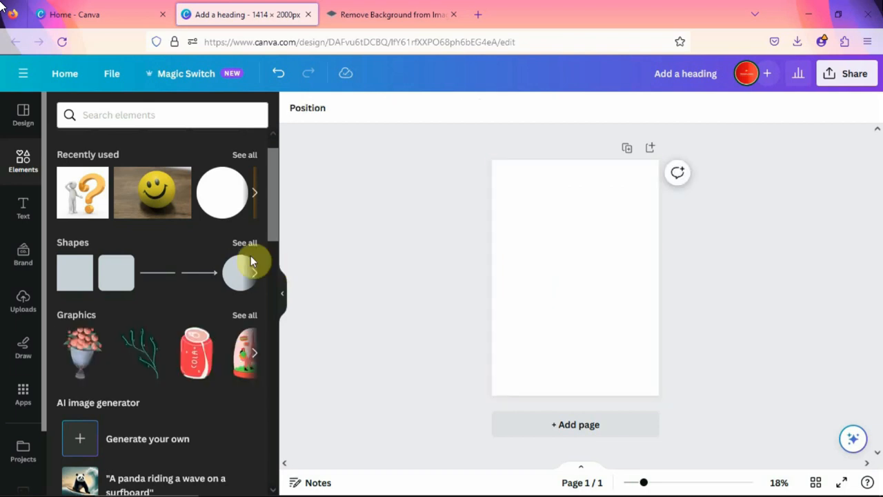
click(89, 352)
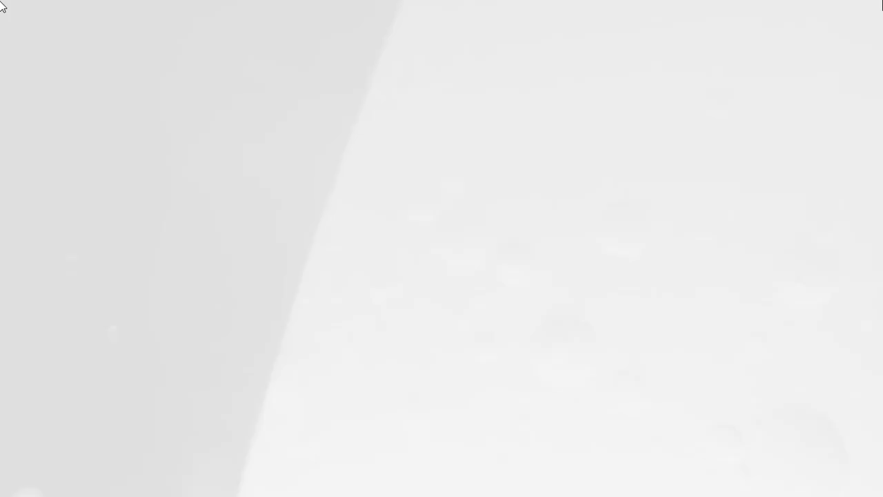